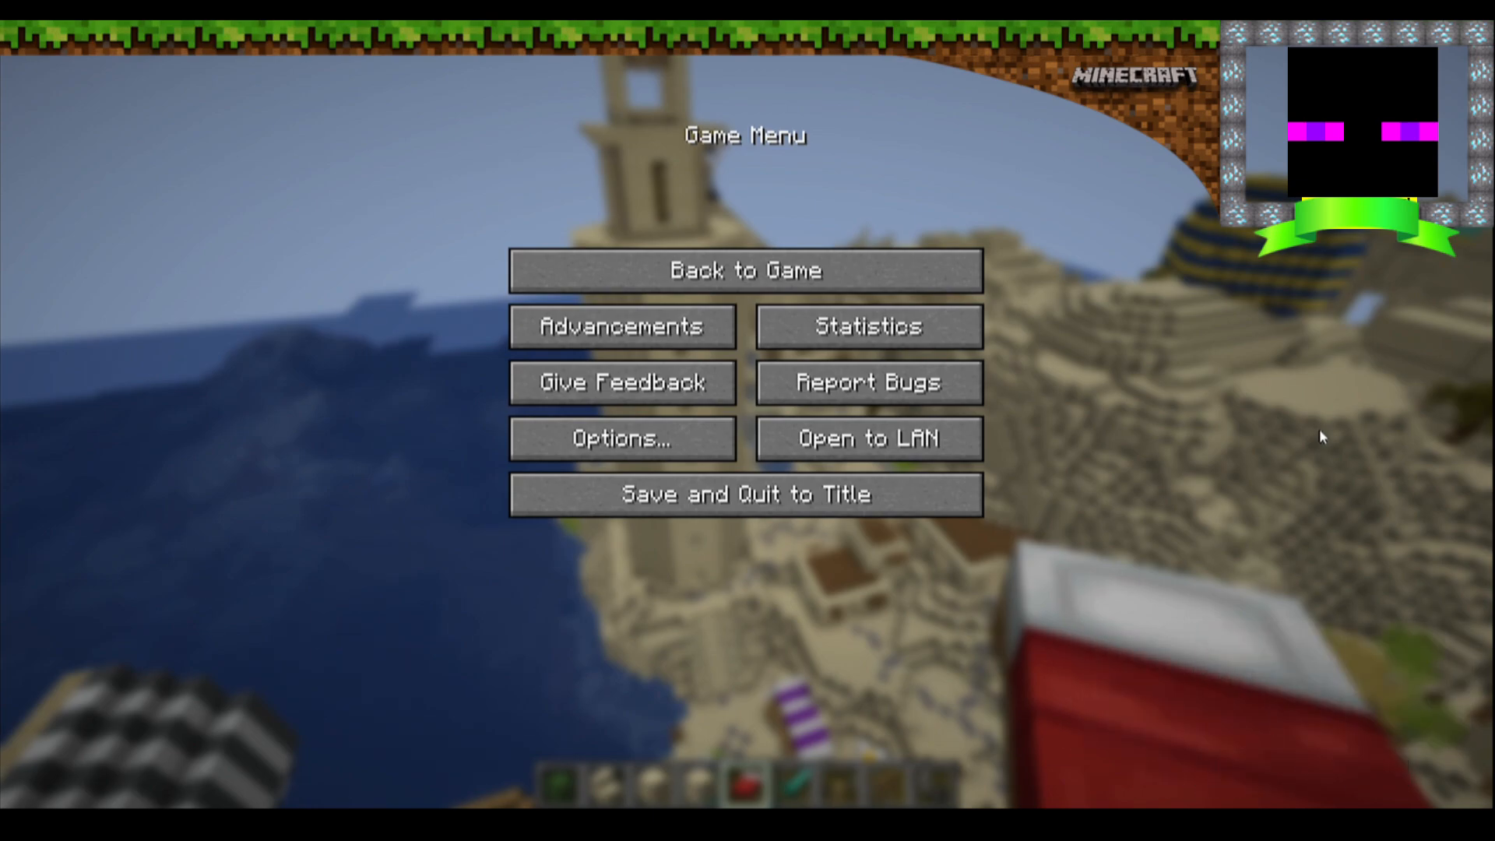
- Resume play in the desert world from the pause menu before trying /gamemode
key(Escape)
text(/)
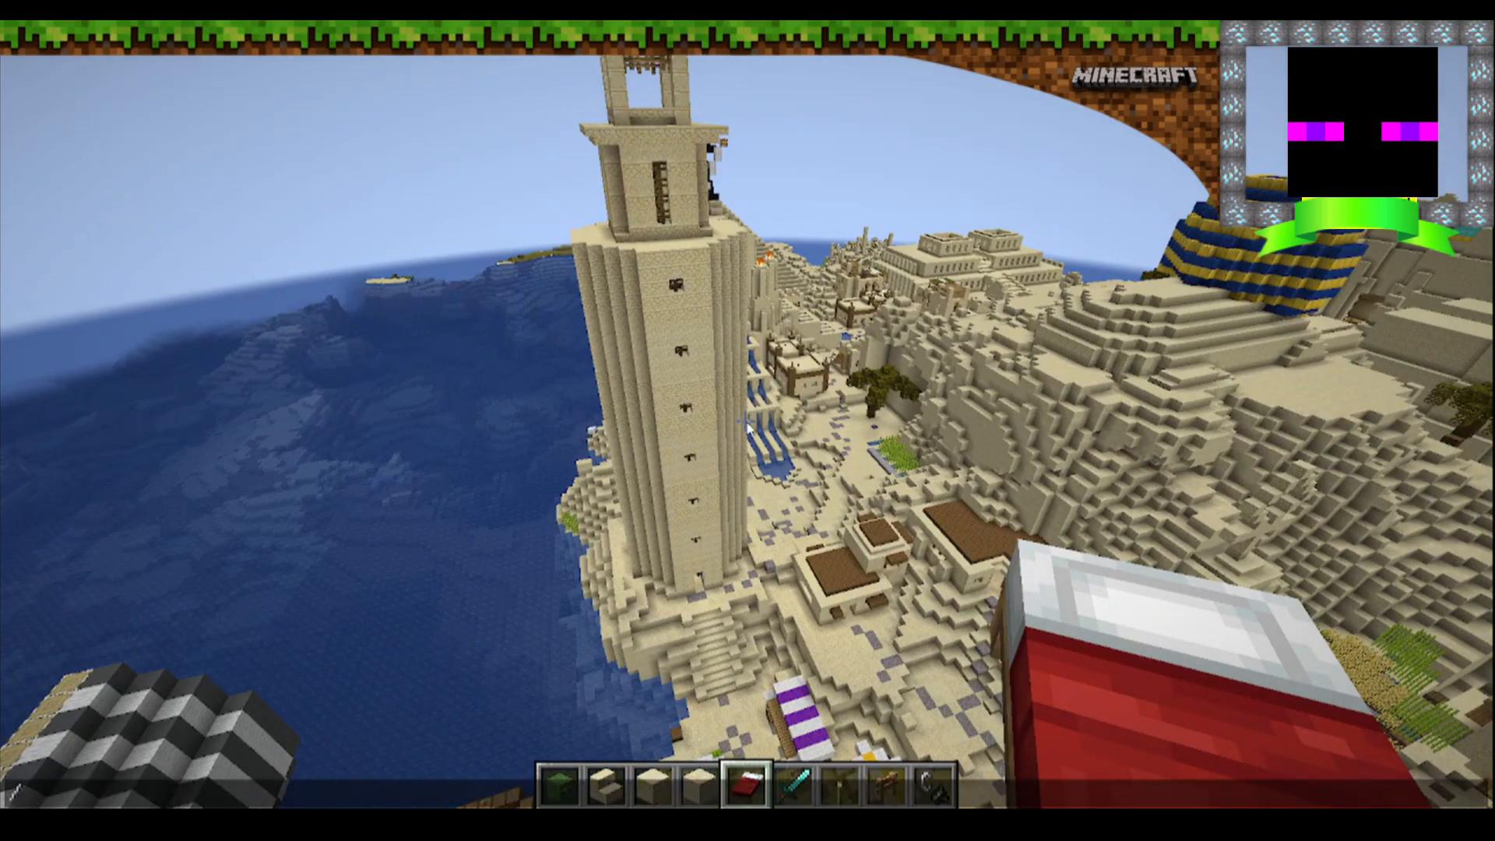
text(gameo)
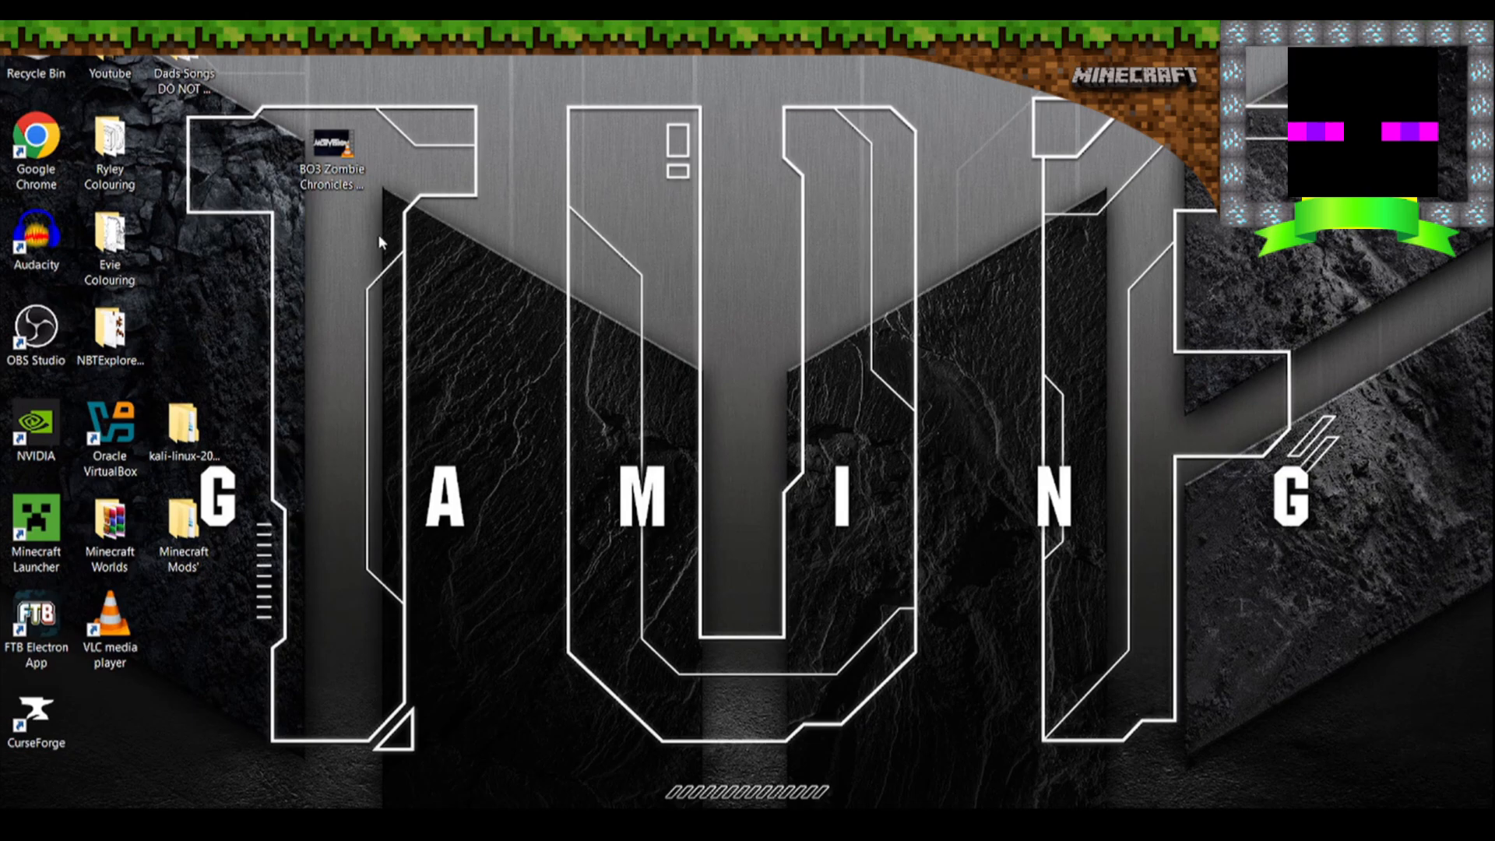
- Open the AppData Roaming folder via the Run box with %appdata%
click(126, 336)
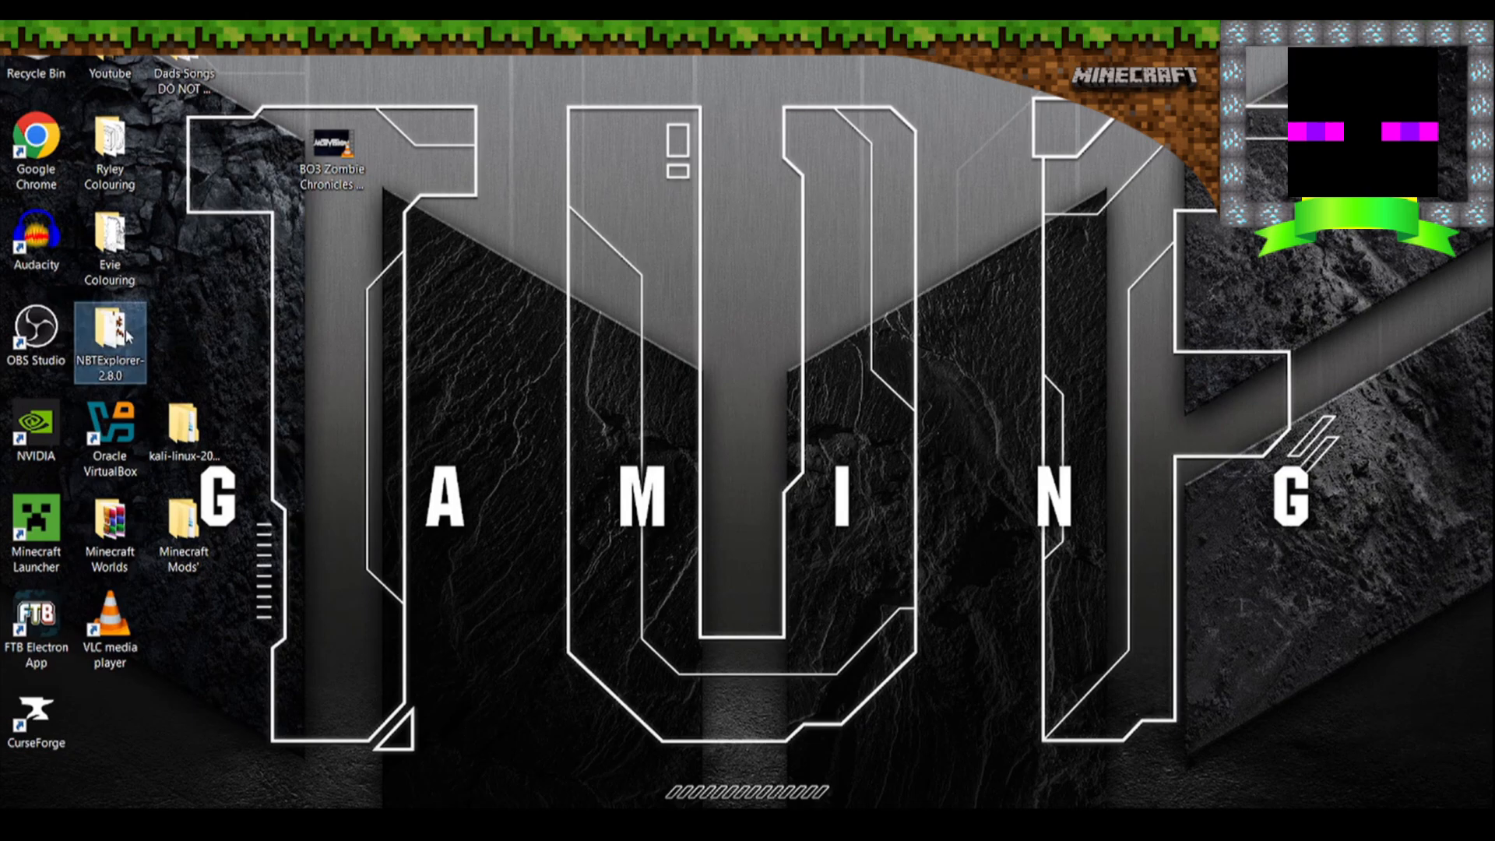
click(196, 318)
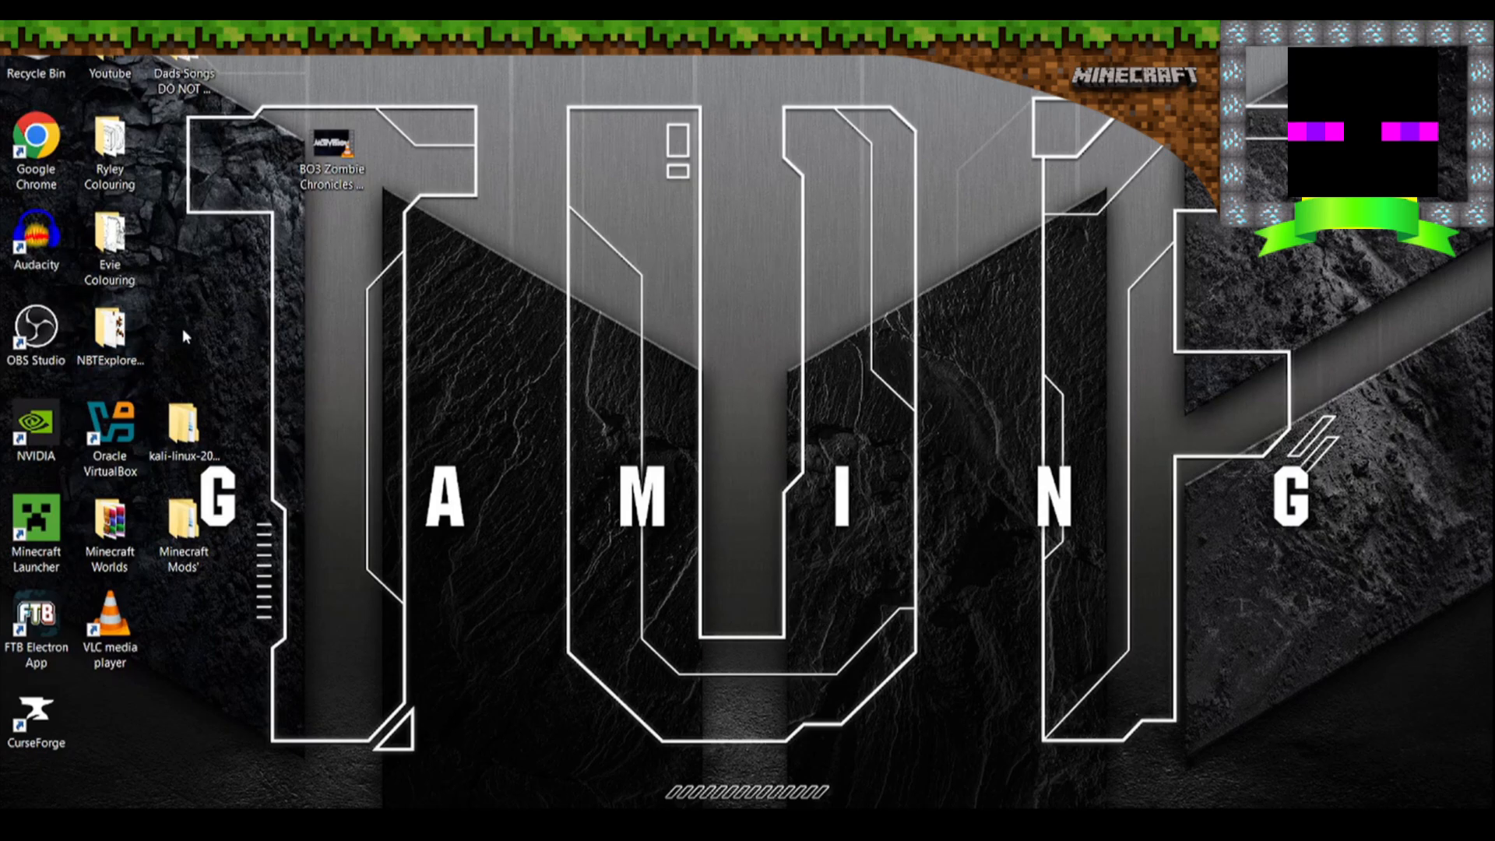
key(super)
key(super+r)
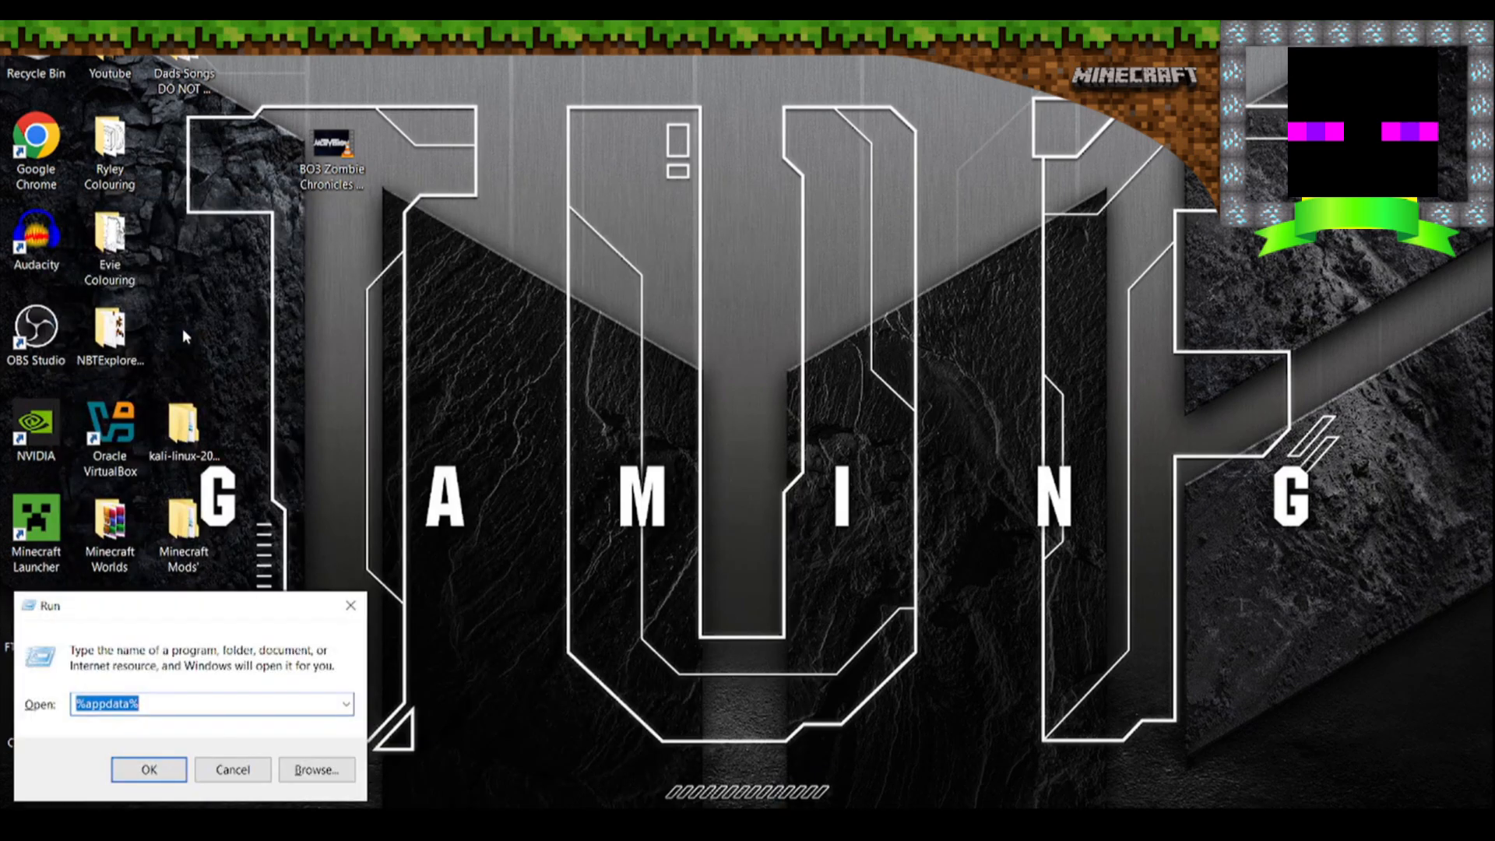
key(Return)
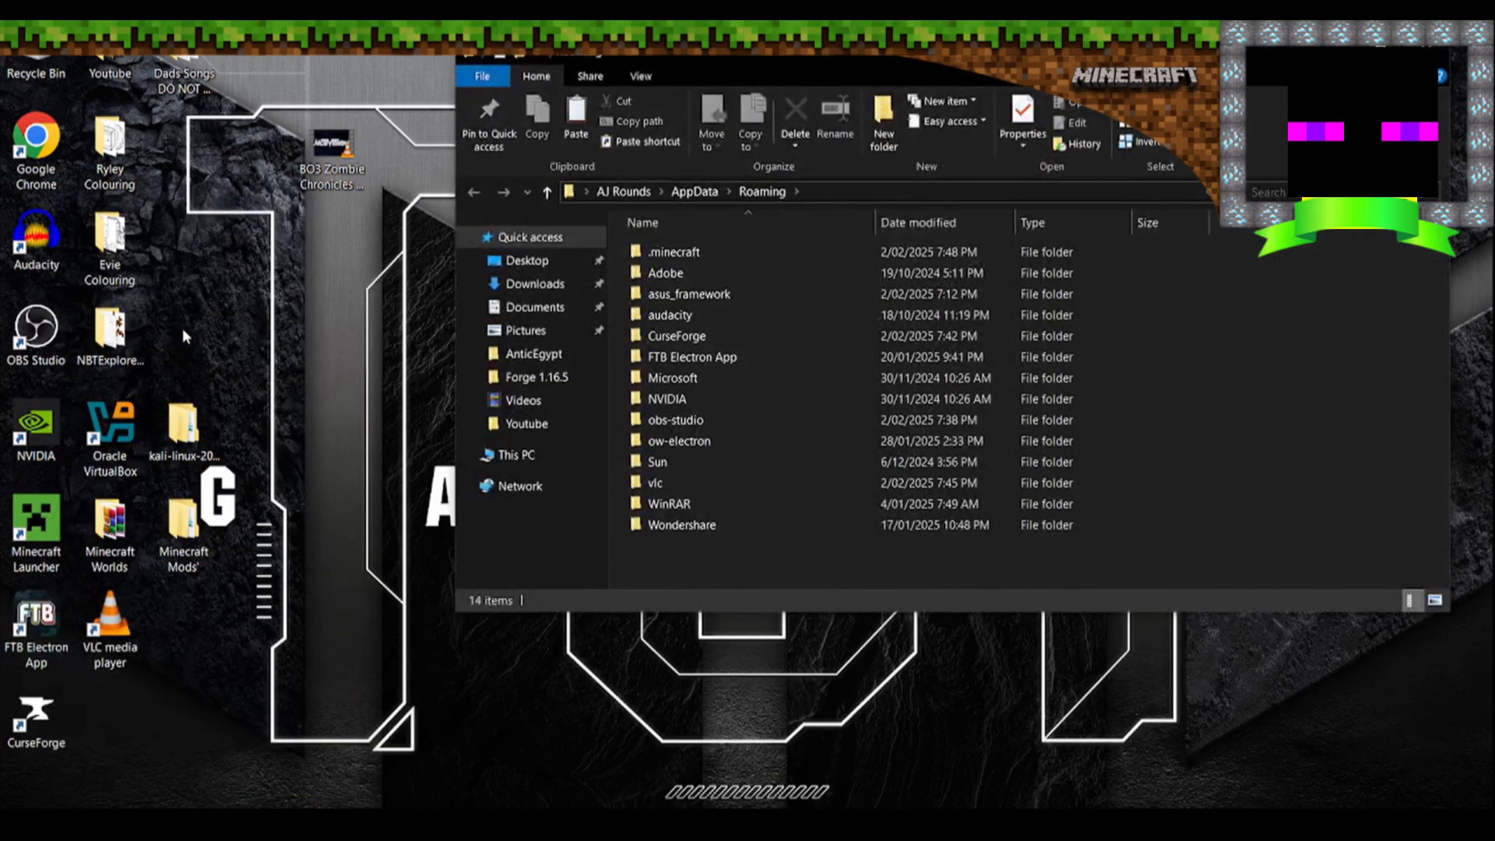
- Navigate .minecraft > saves > AnticEgypt and select its level.dat file
double_click(672, 253)
scroll(704, 372, down, 3)
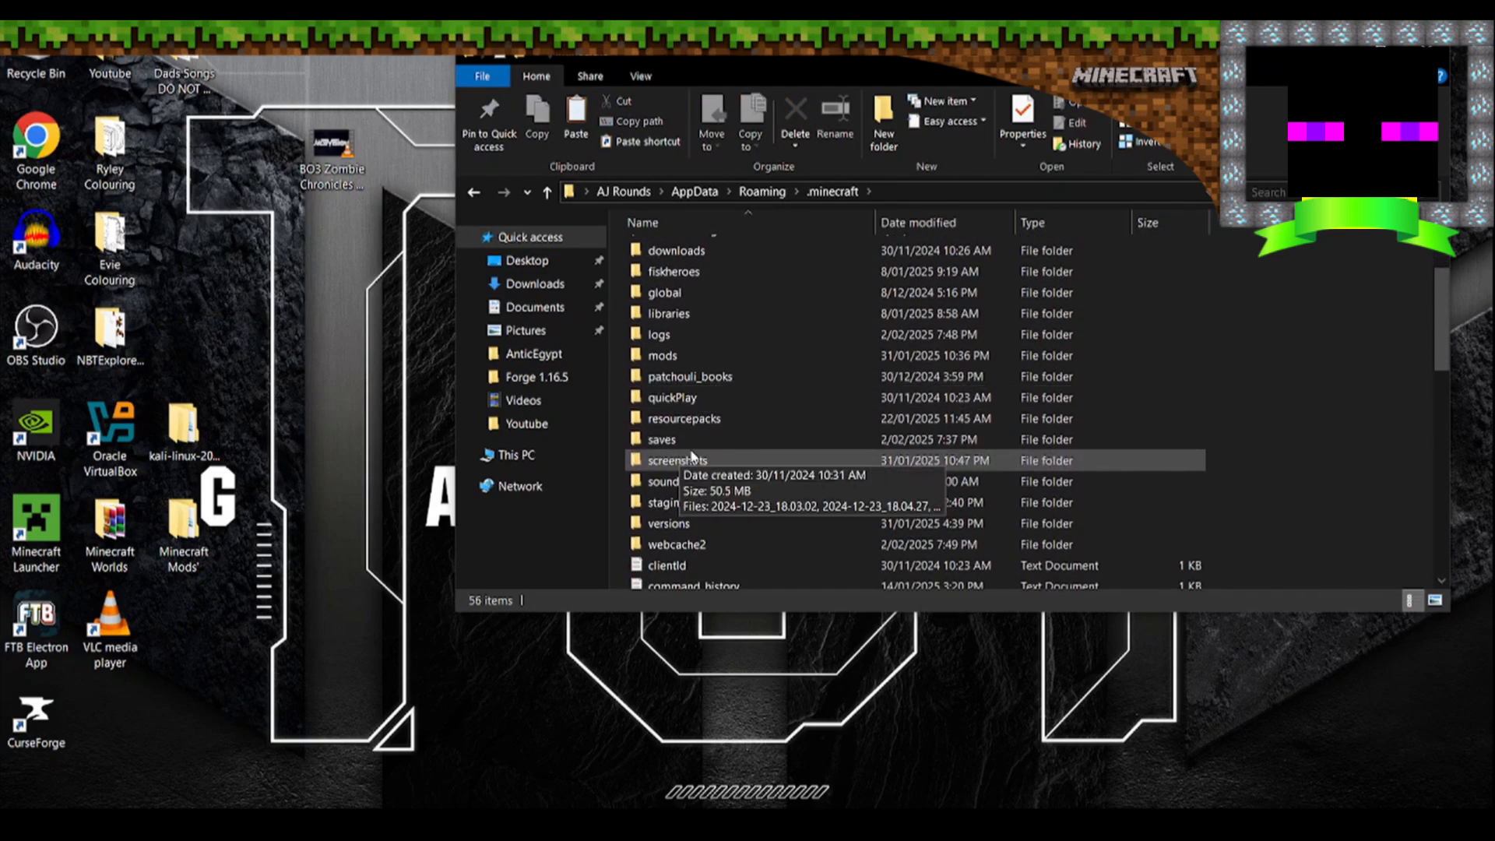
double_click(690, 441)
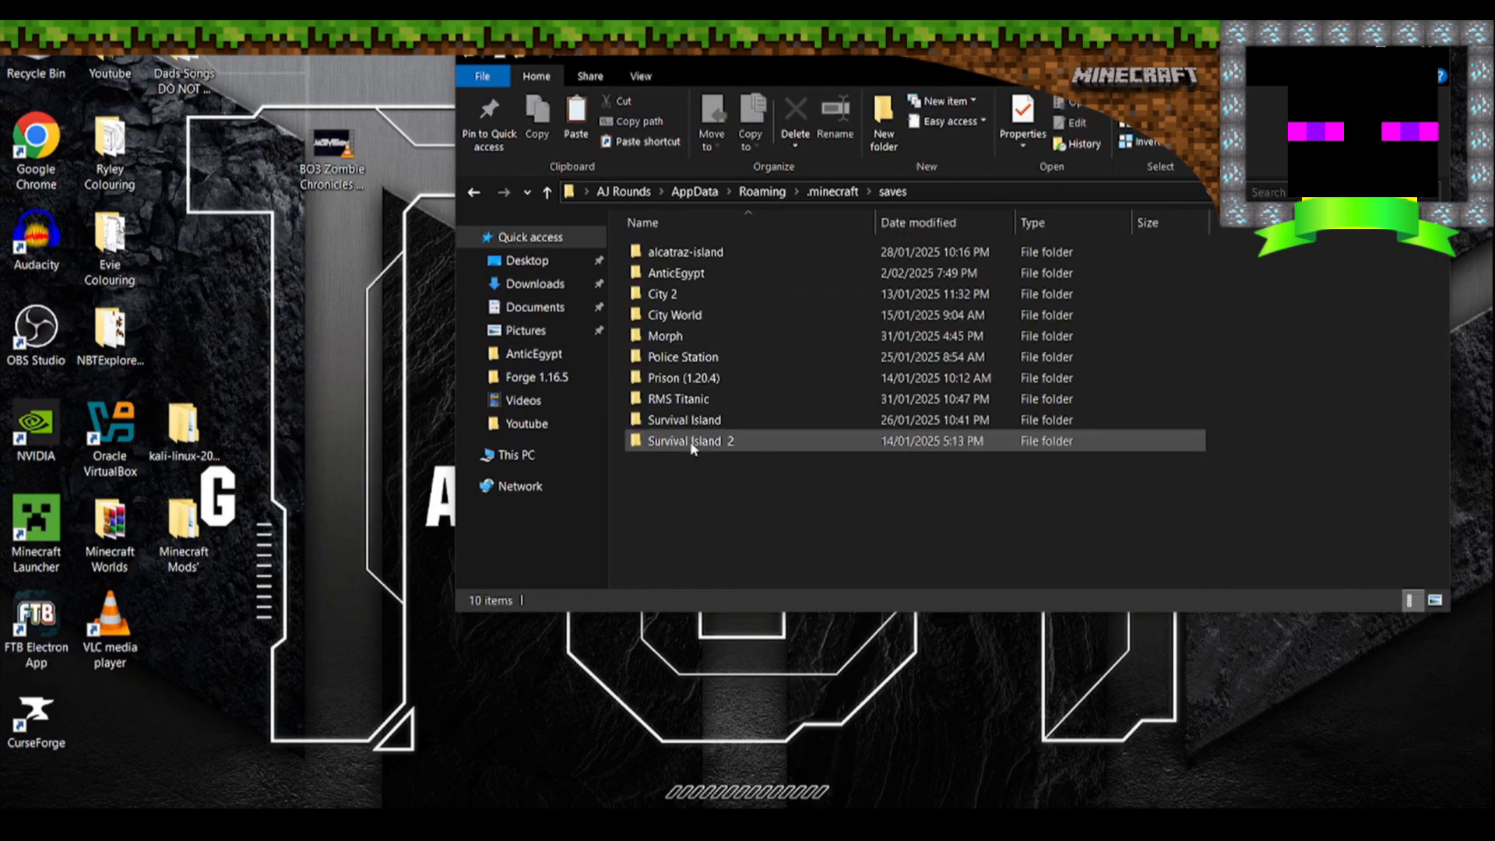
click(707, 277)
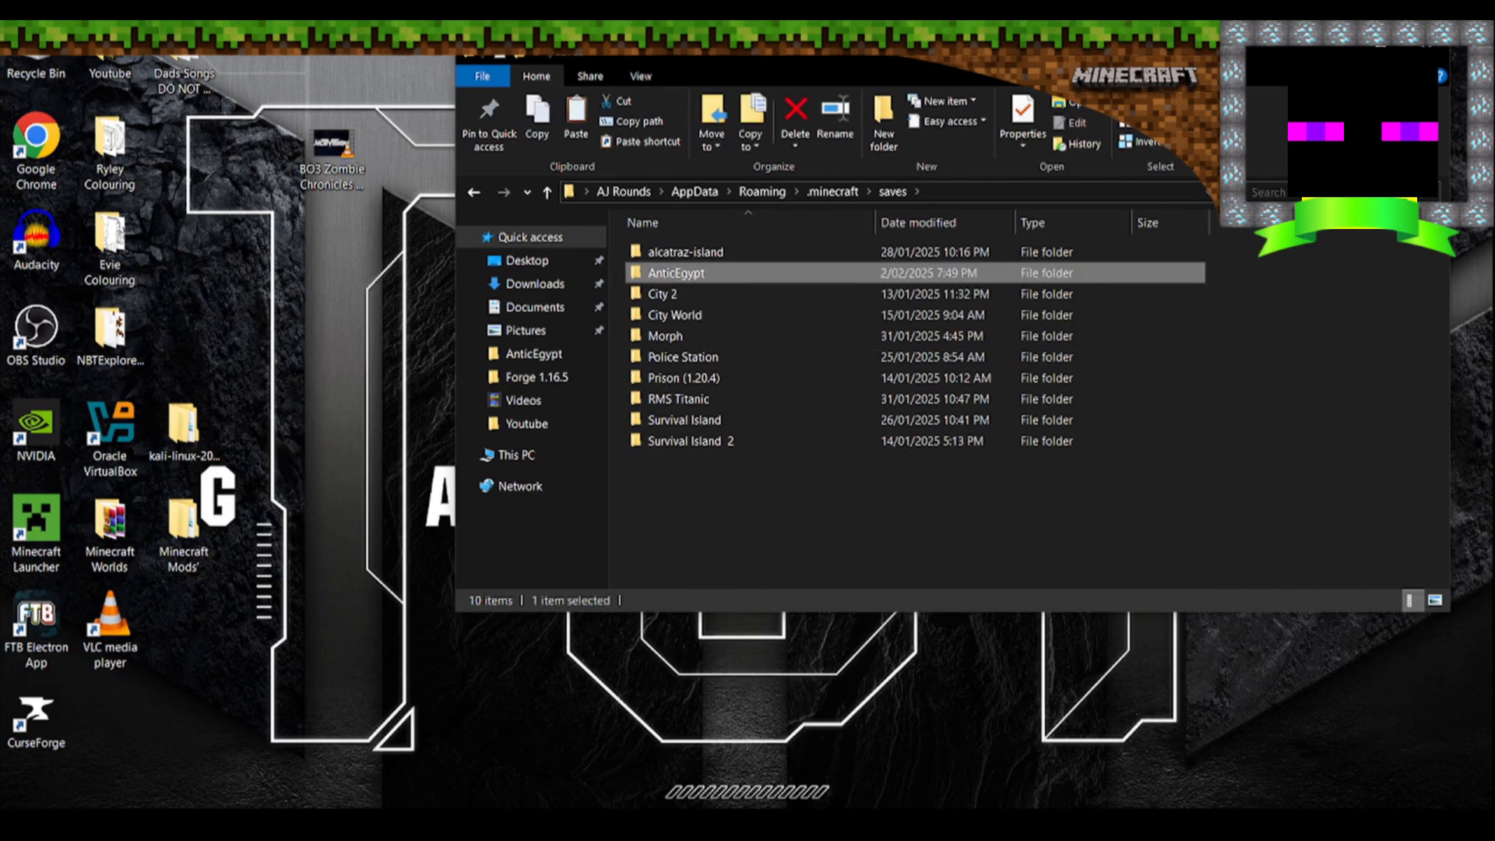
key(alt+Tab)
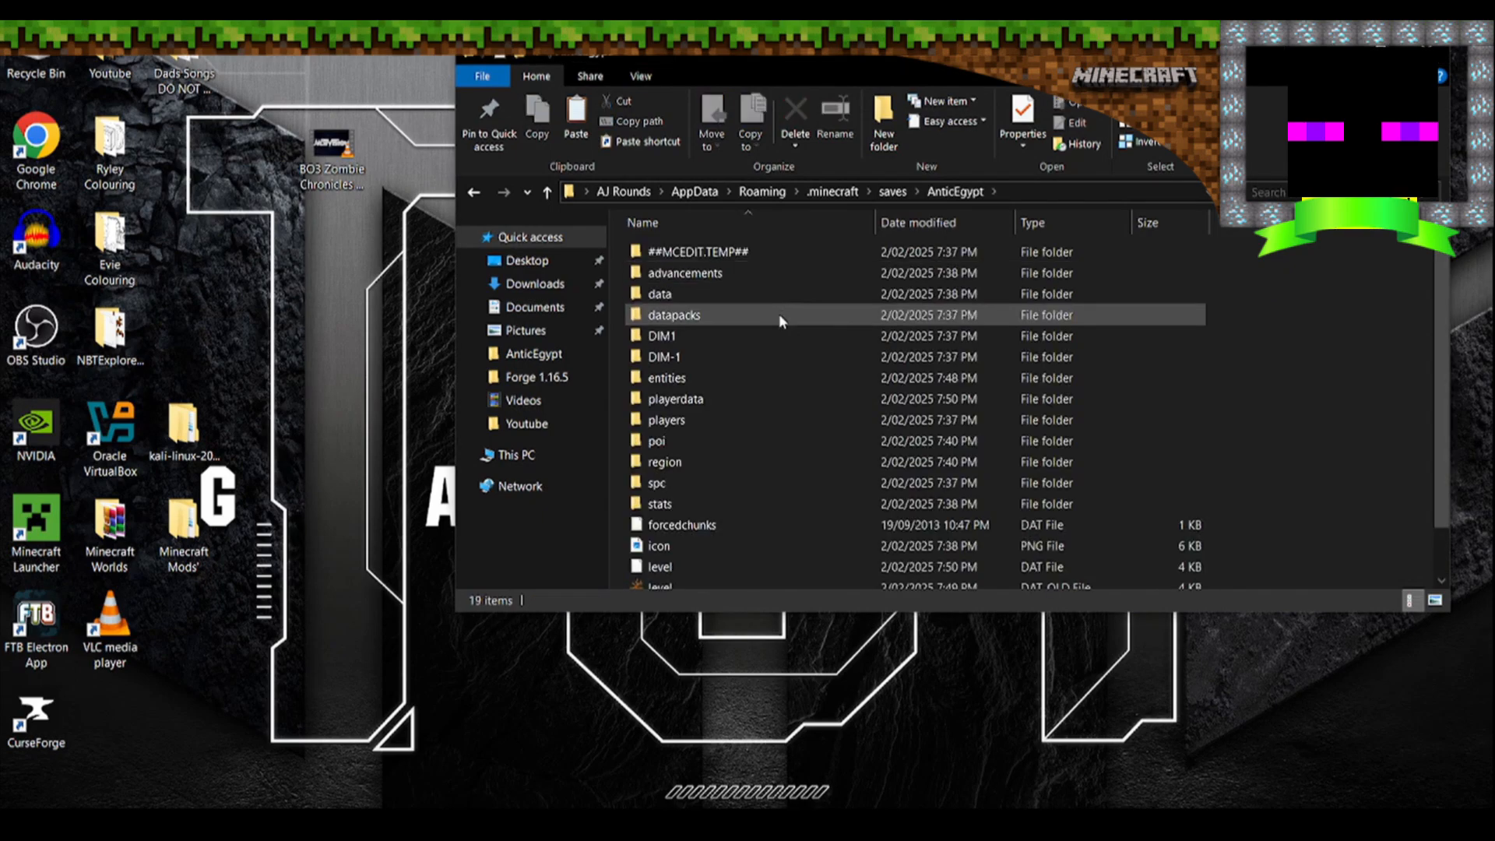
scroll(780, 314, down, 1)
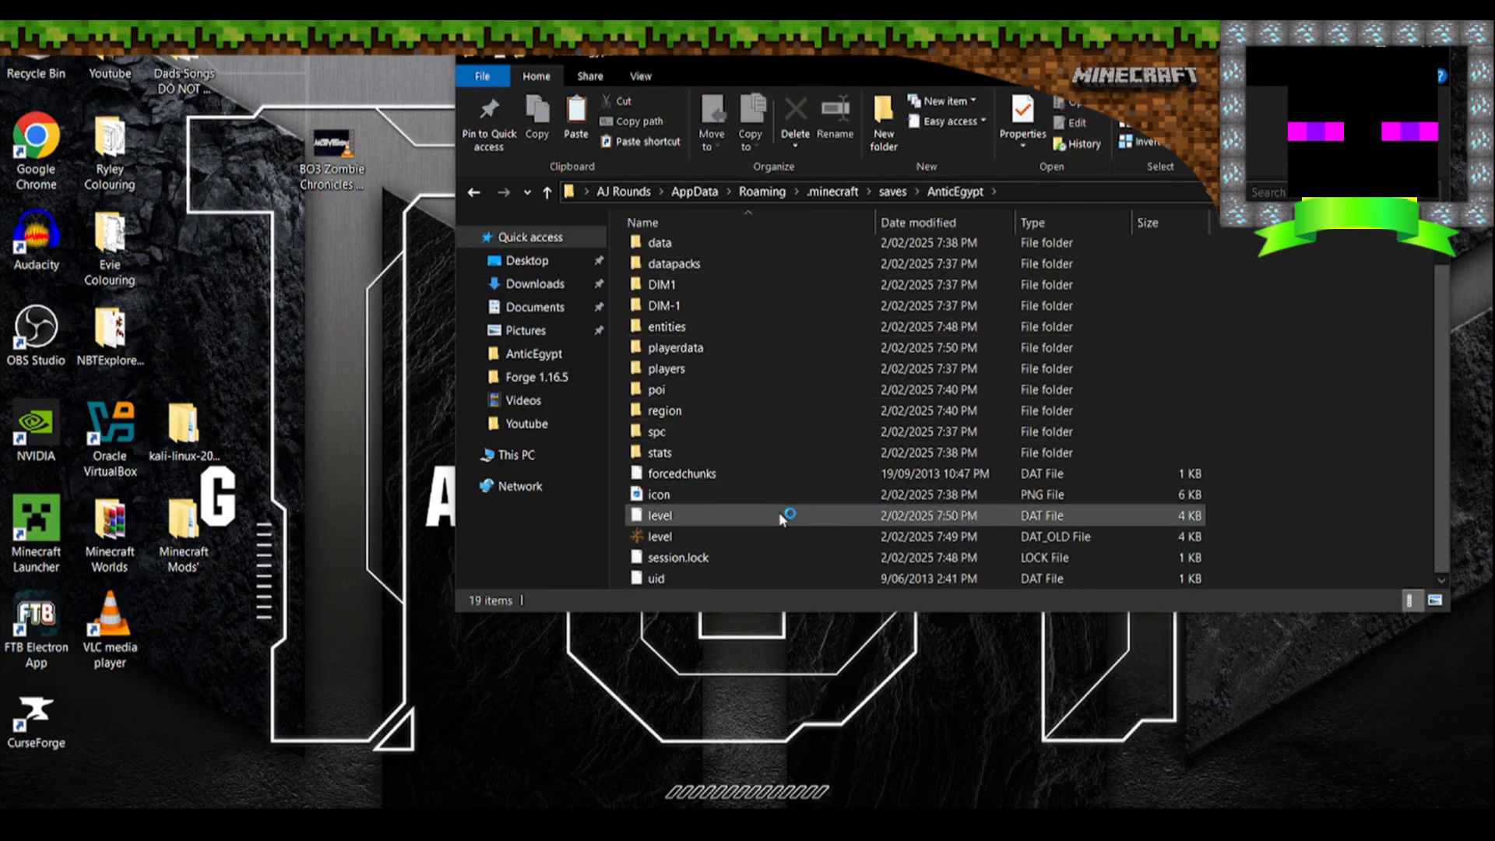
click(726, 522)
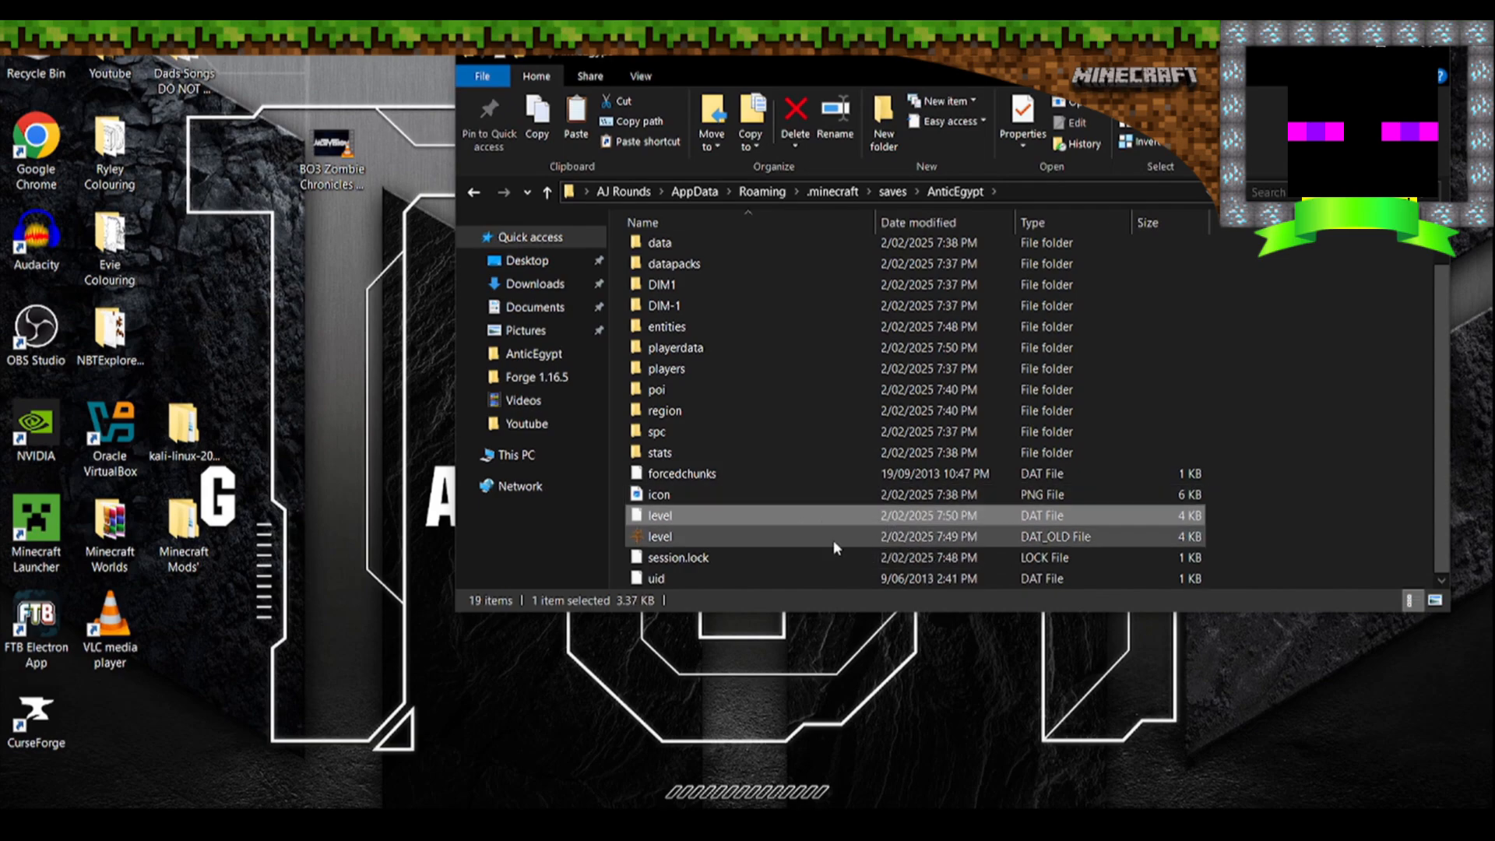
- Open level.dat with NBTExplorer chosen from the Open With prompt
double_click(754, 517)
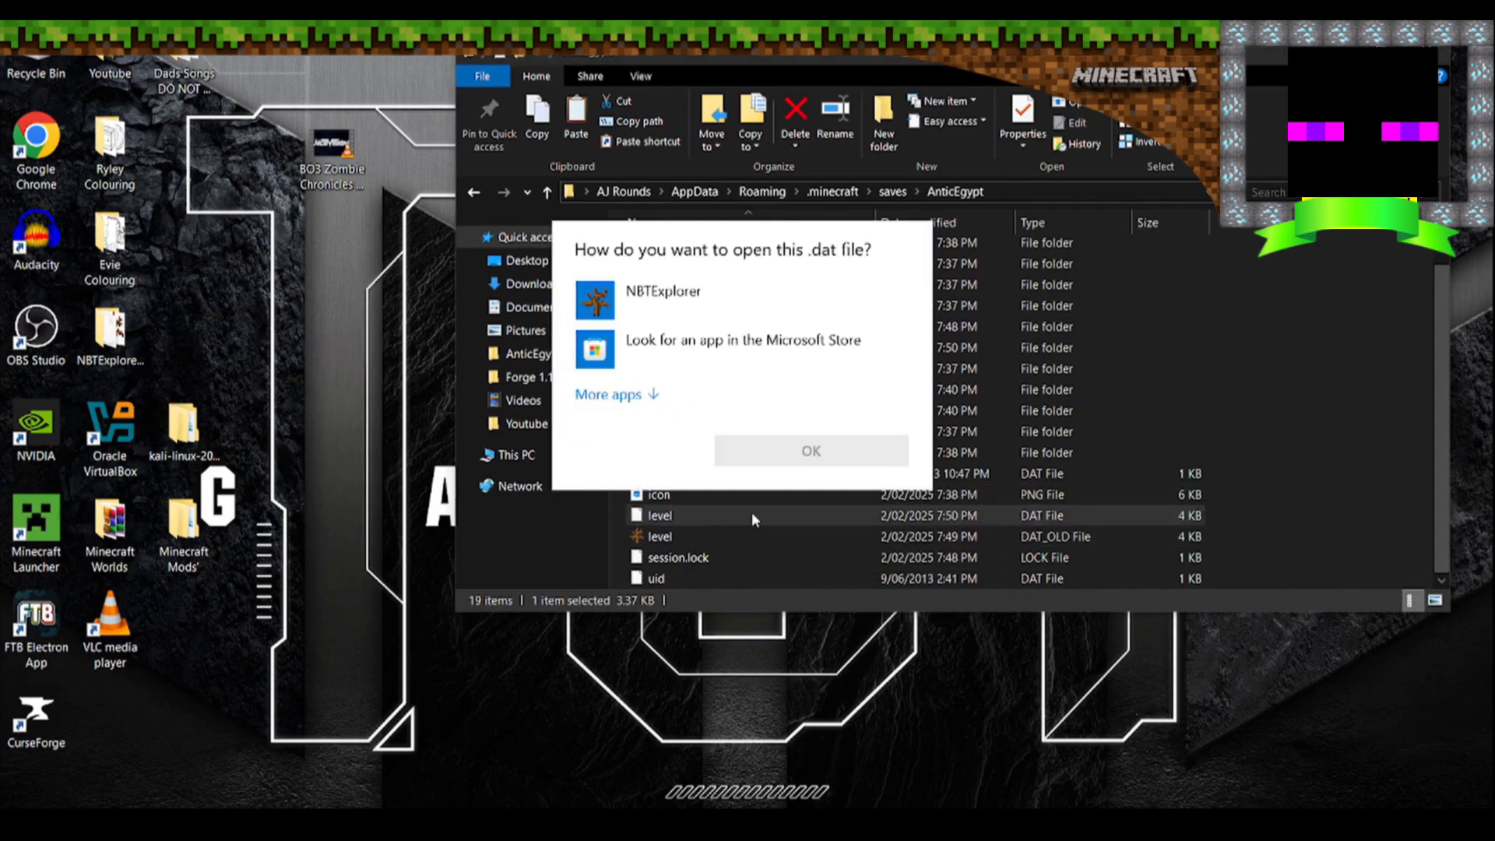
click(743, 307)
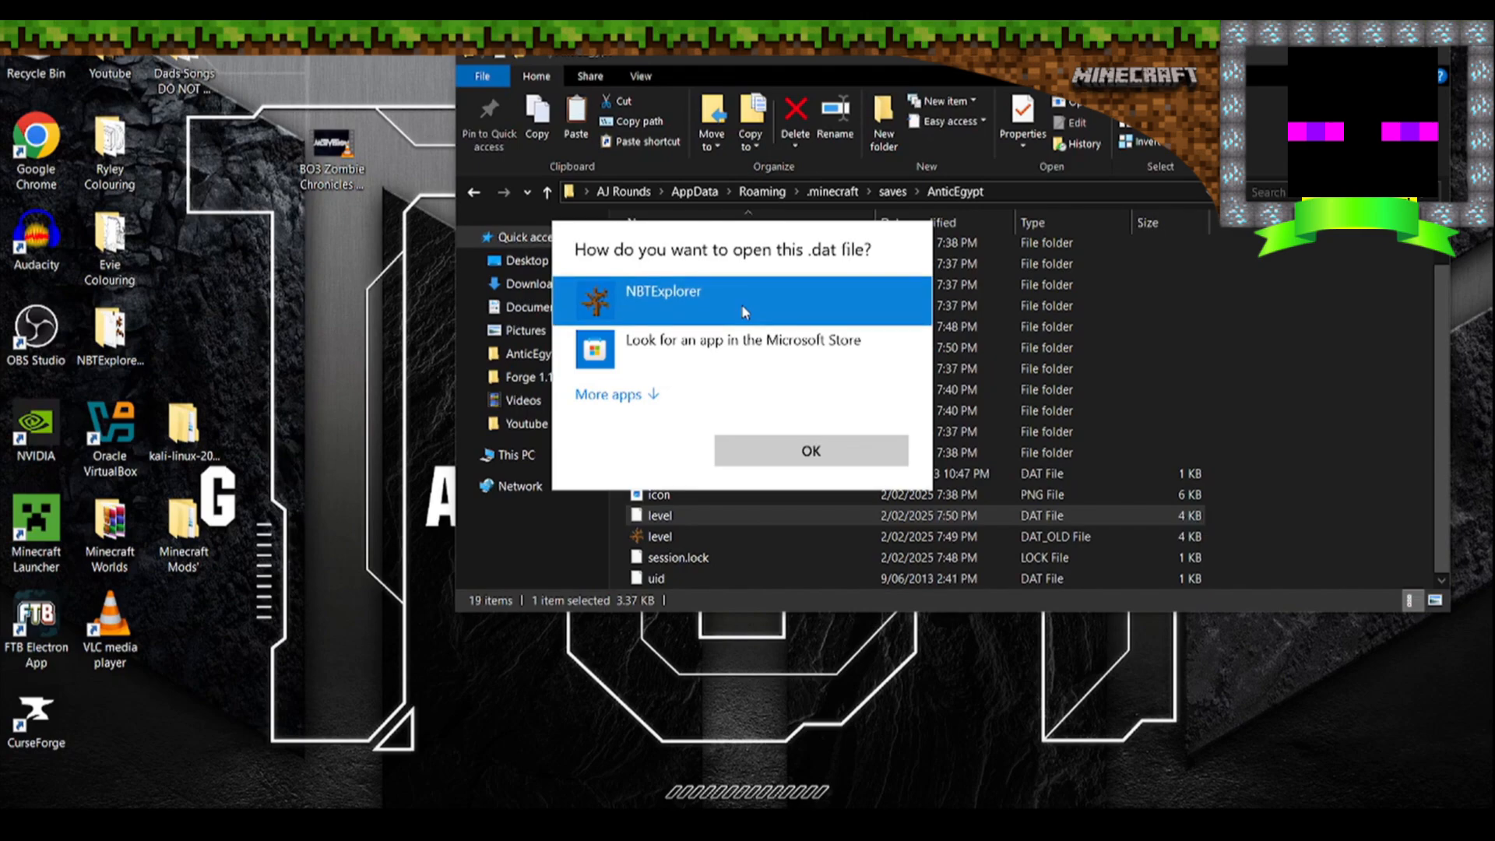
click(829, 451)
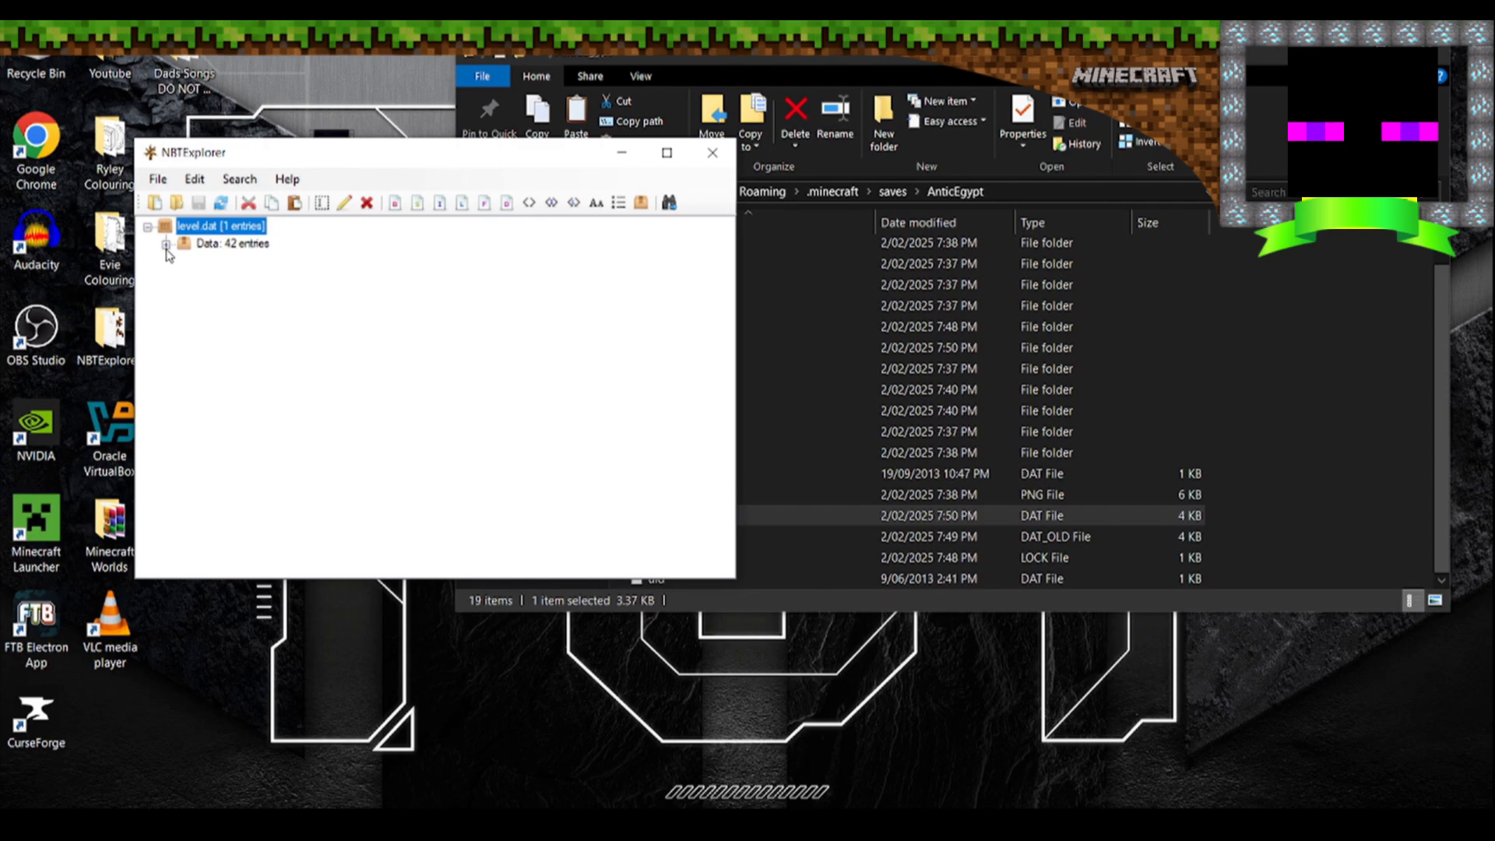
- Set allowCommands to 1 under the Data compound and save level.dat
click(166, 244)
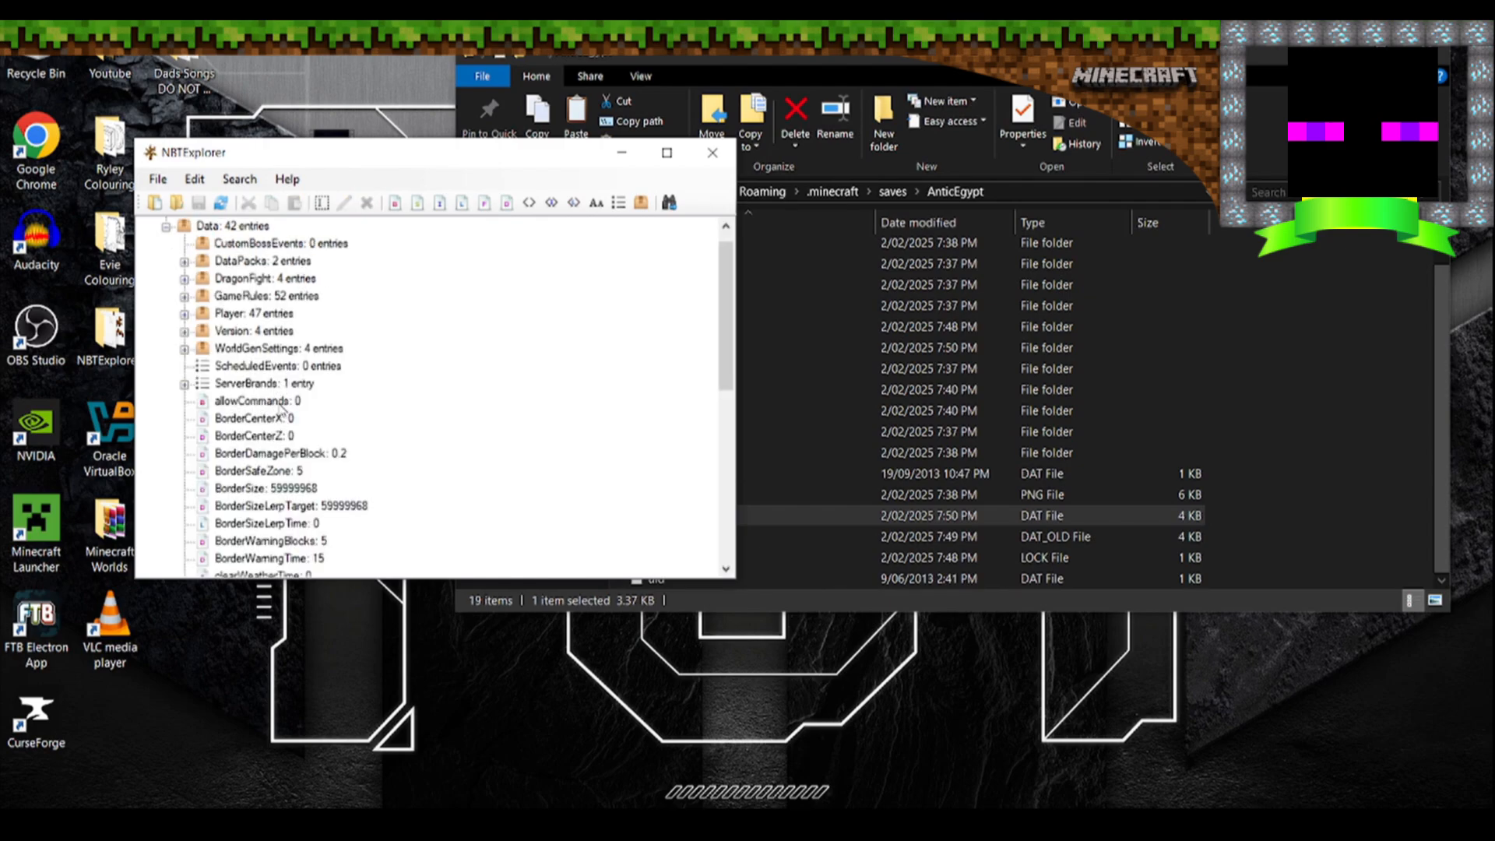
click(286, 406)
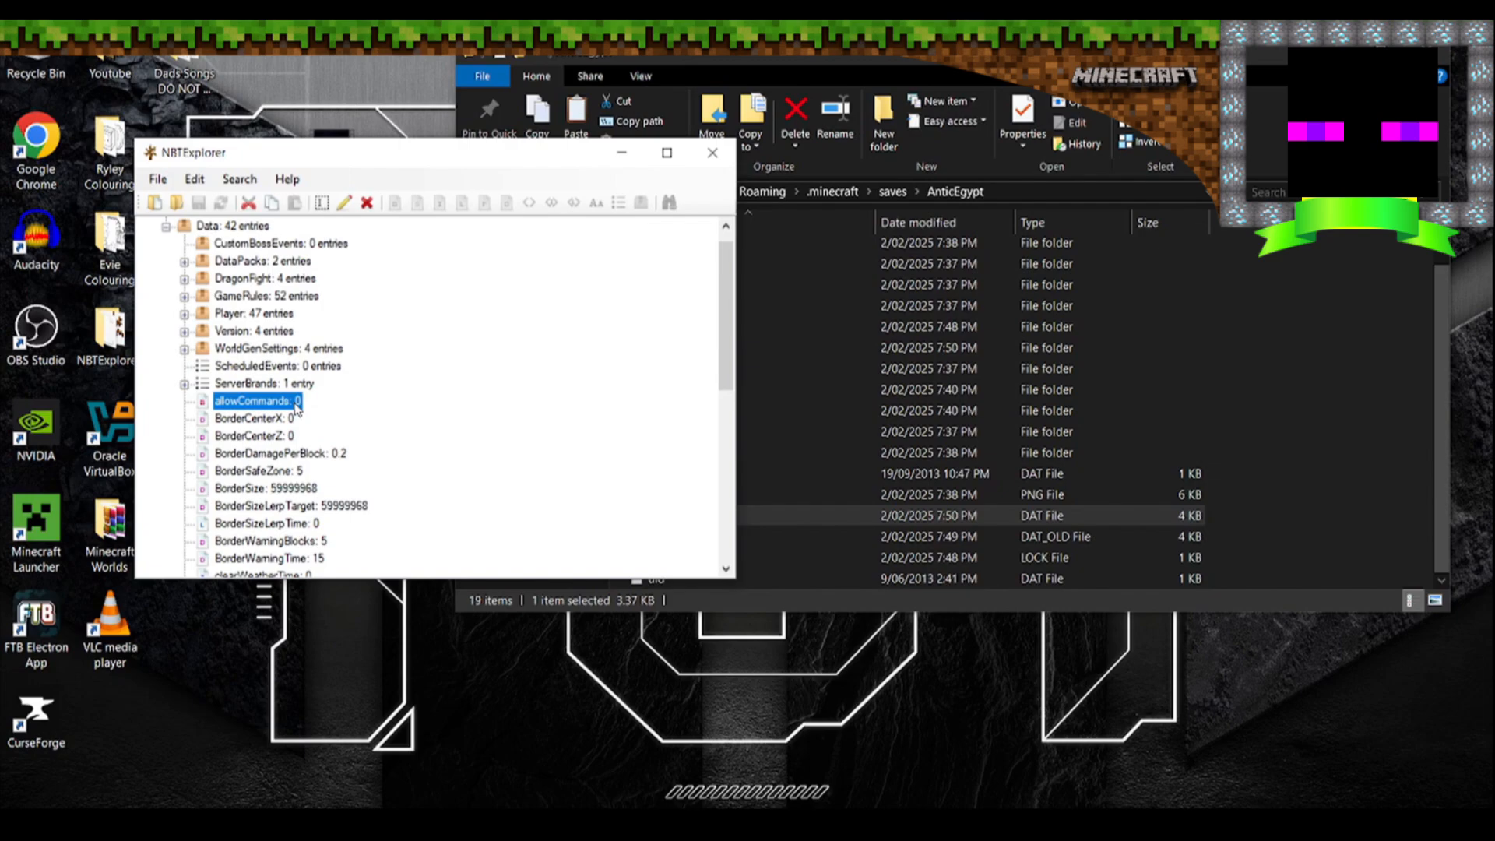
double_click(298, 406)
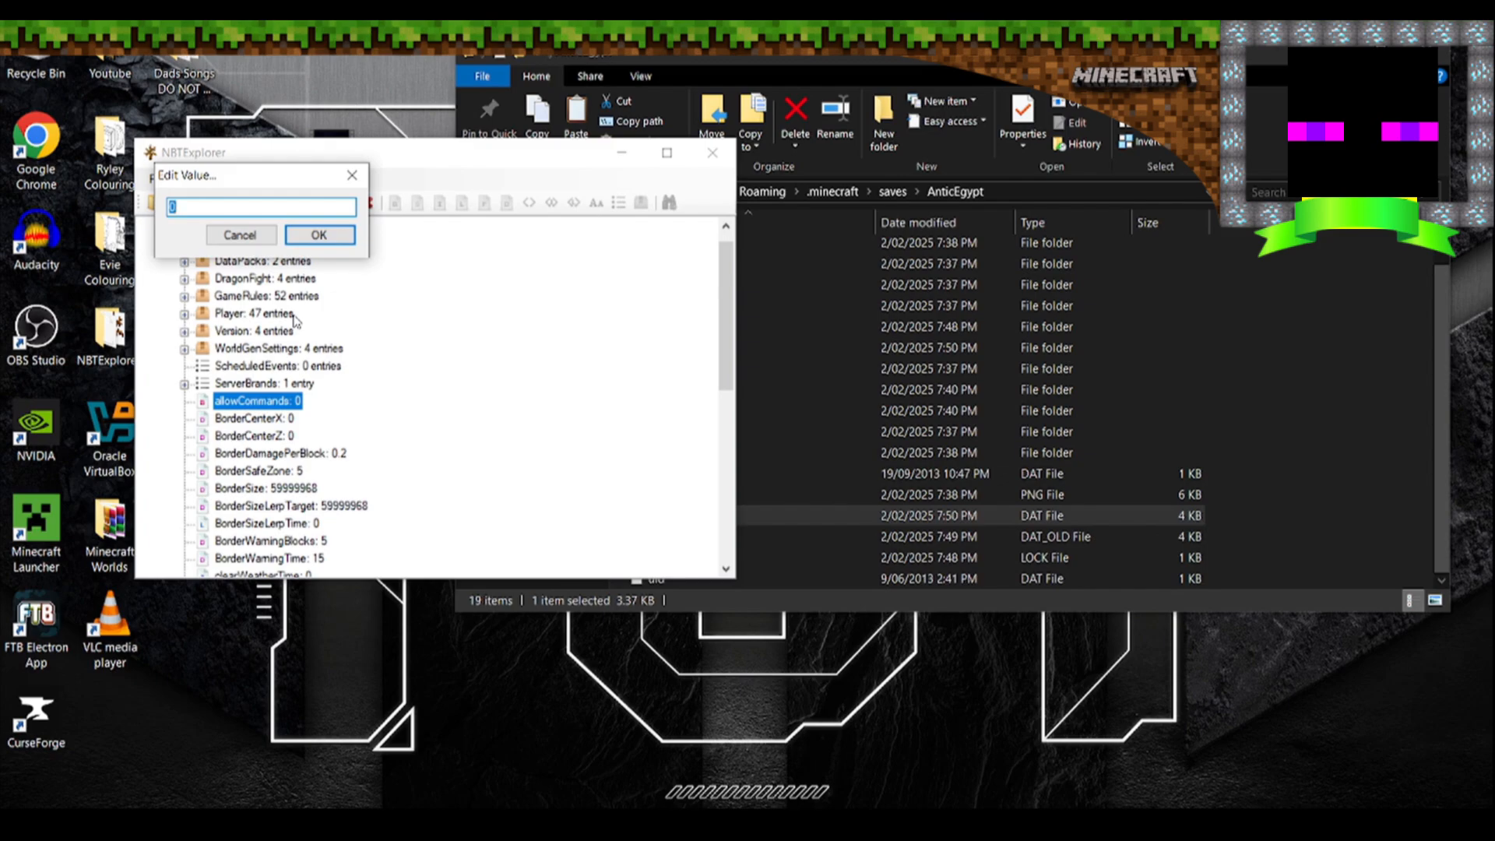
text(1)
click(318, 235)
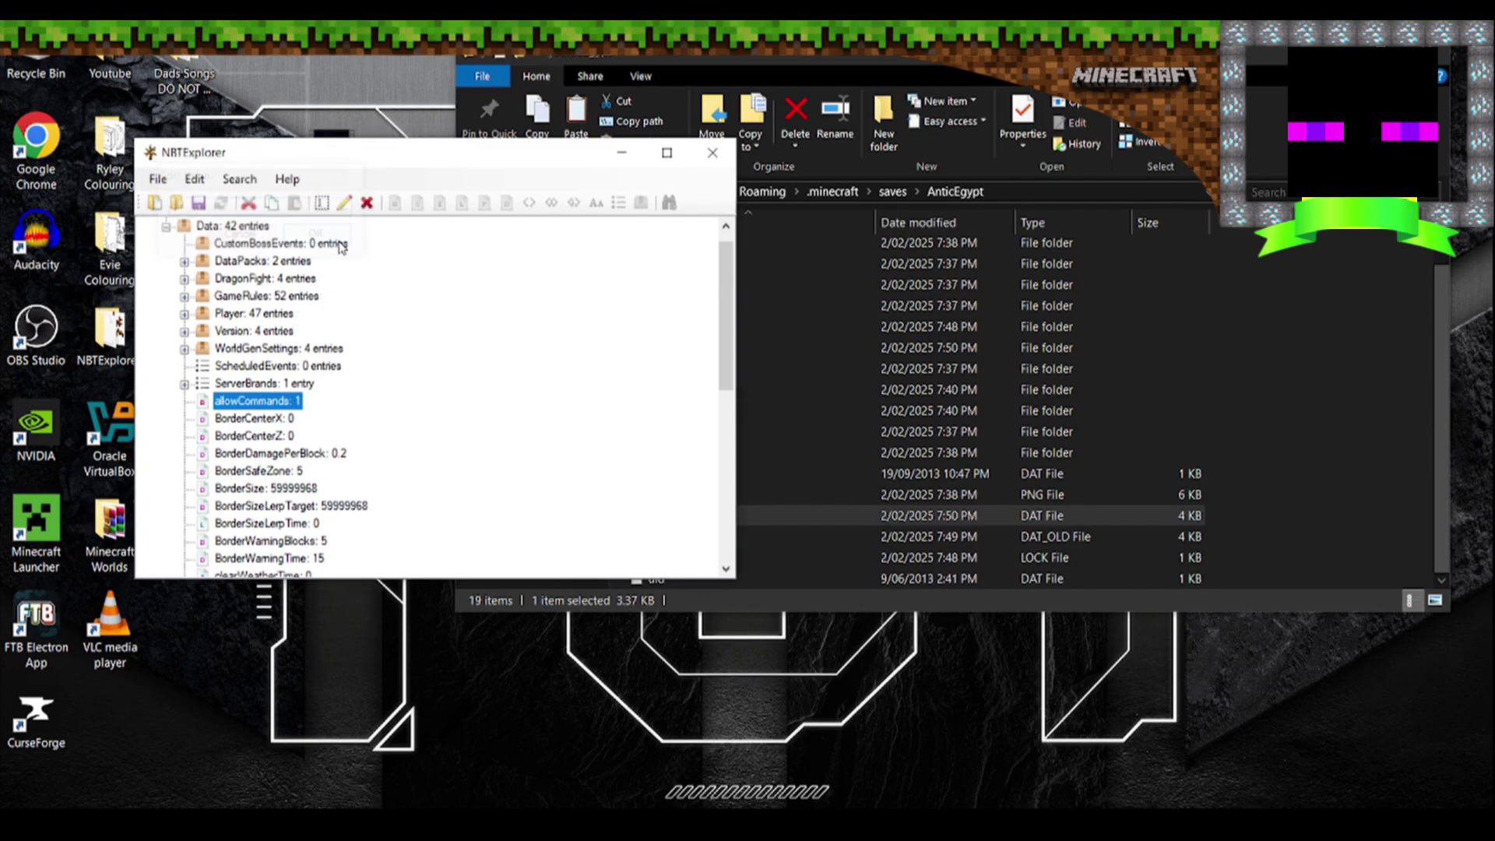
click(199, 204)
- Close NBTExplorer and load the AnticEgypt world from Minecraft's world list
click(713, 153)
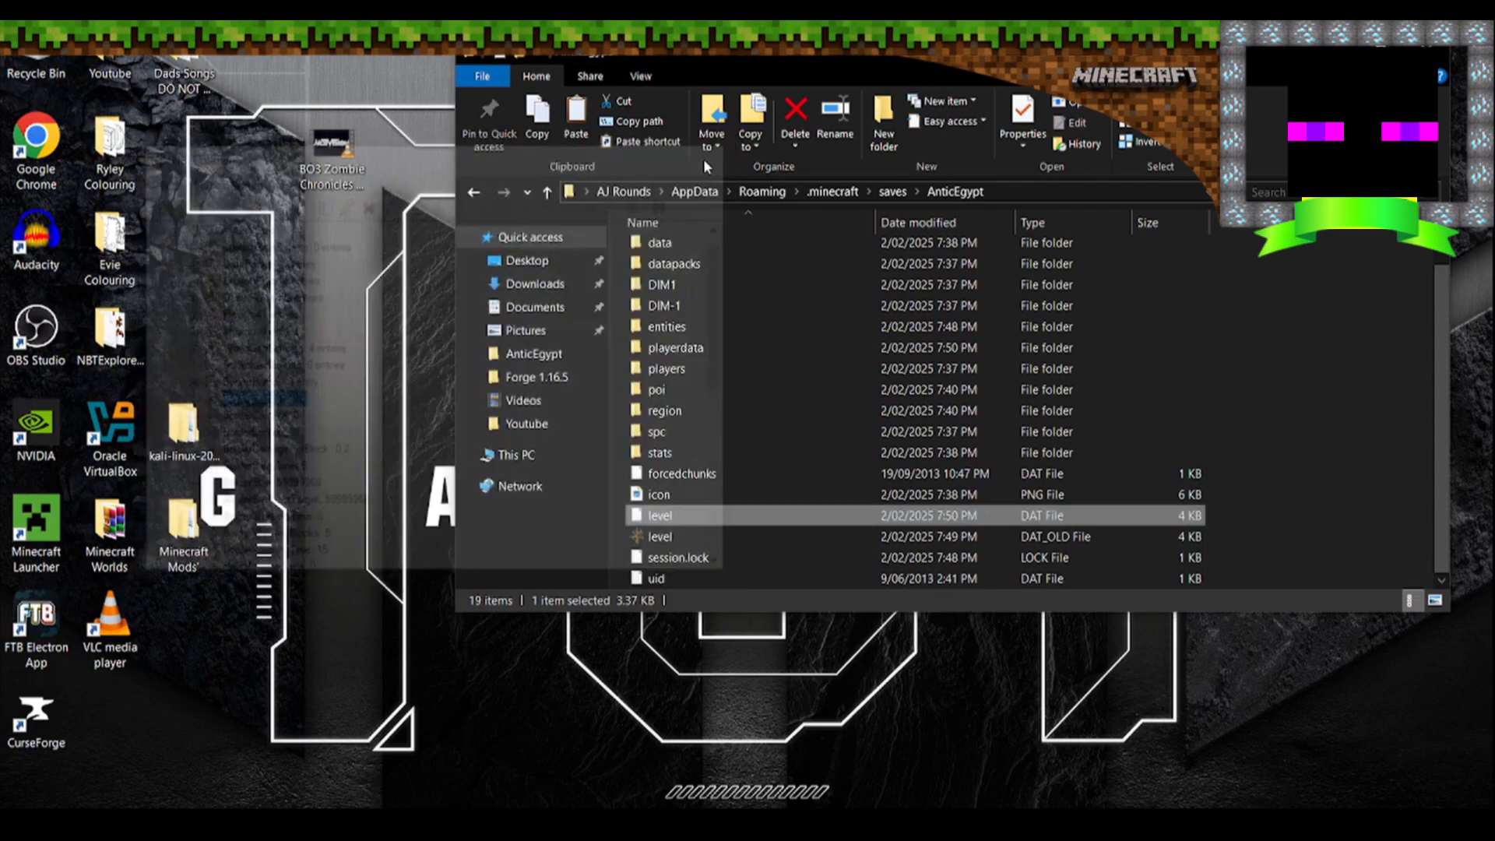
key(alt+Tab)
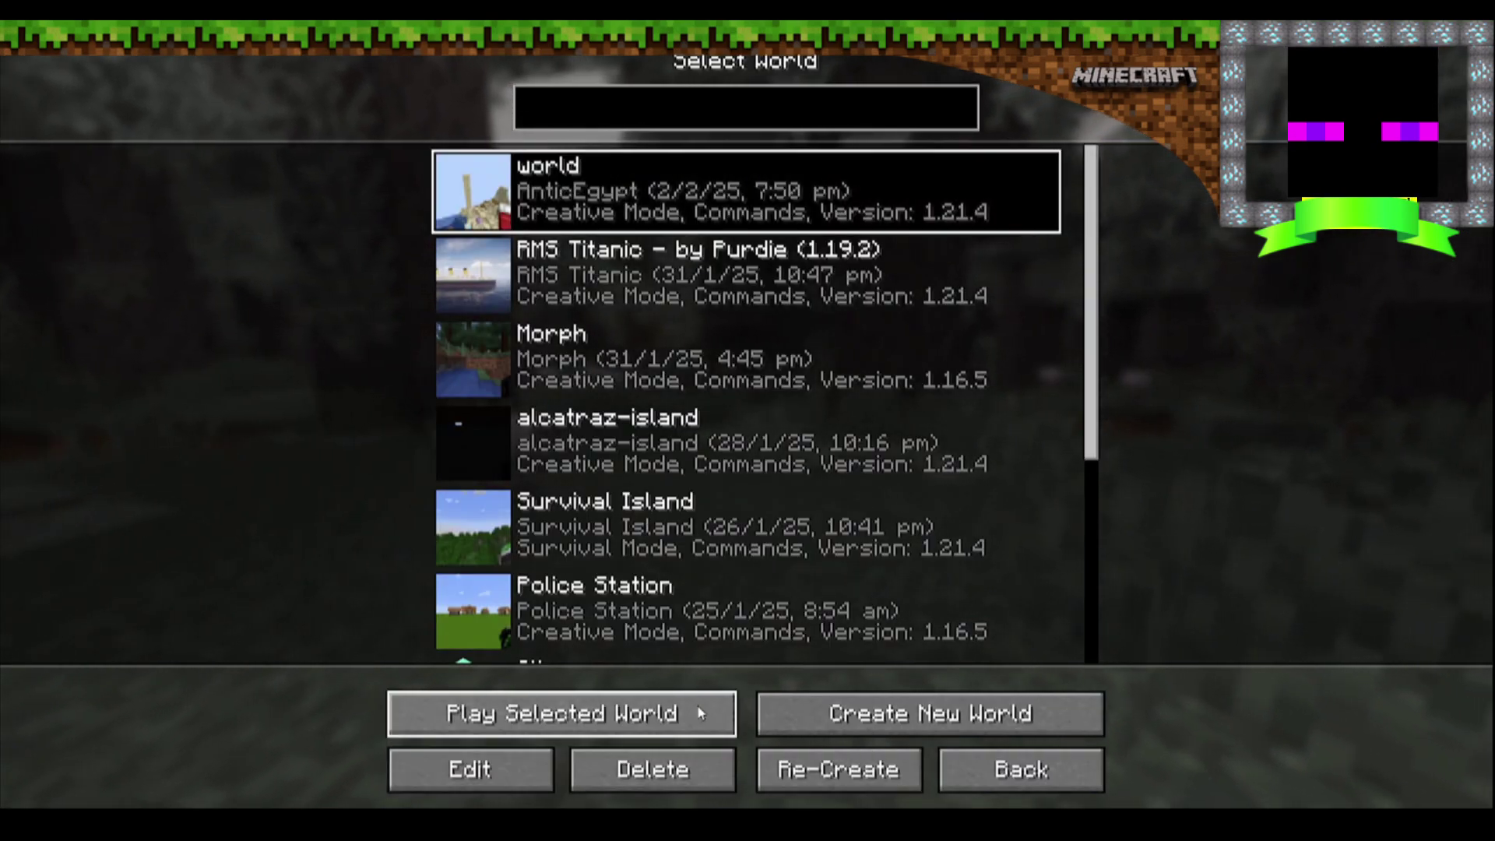
click(561, 714)
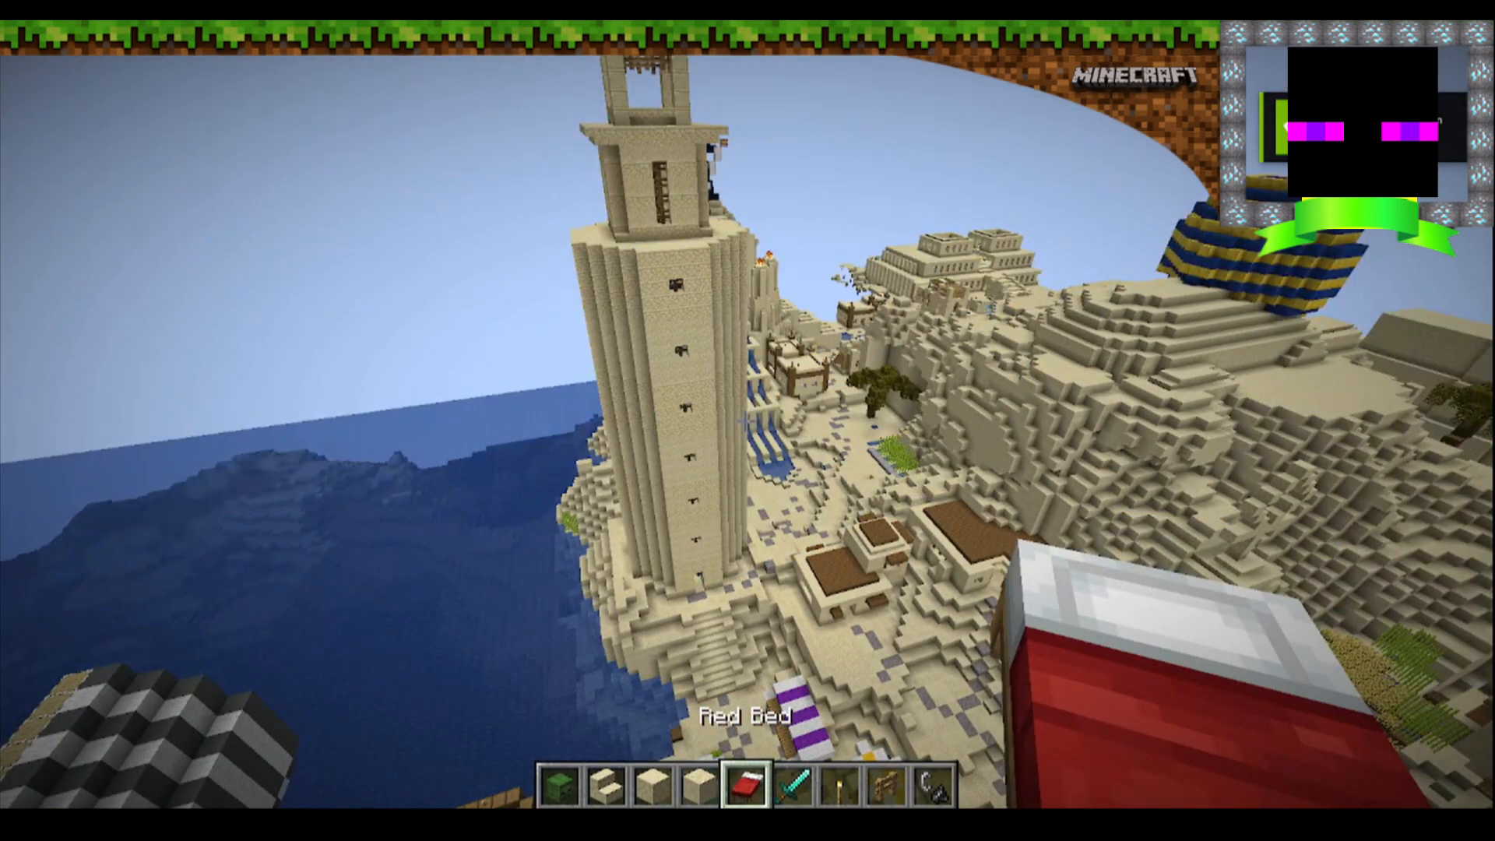
- Run /gamemode survival to switch the player to Survival mode
key(slash)
text(ga)
key(Tab)
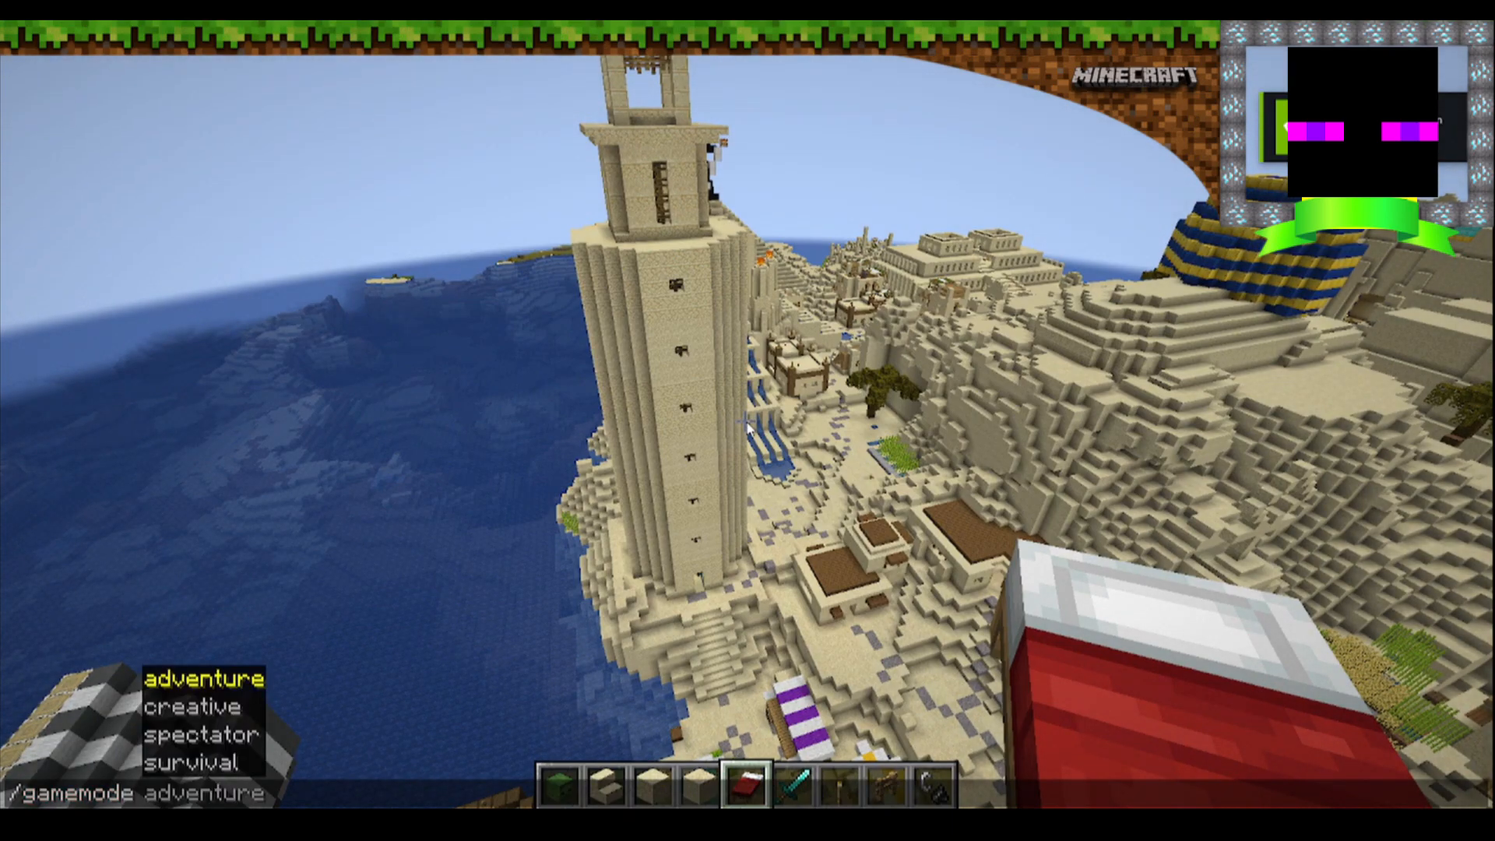
key(Tab)
key(Tab)
key(Tab)
key(Tab)
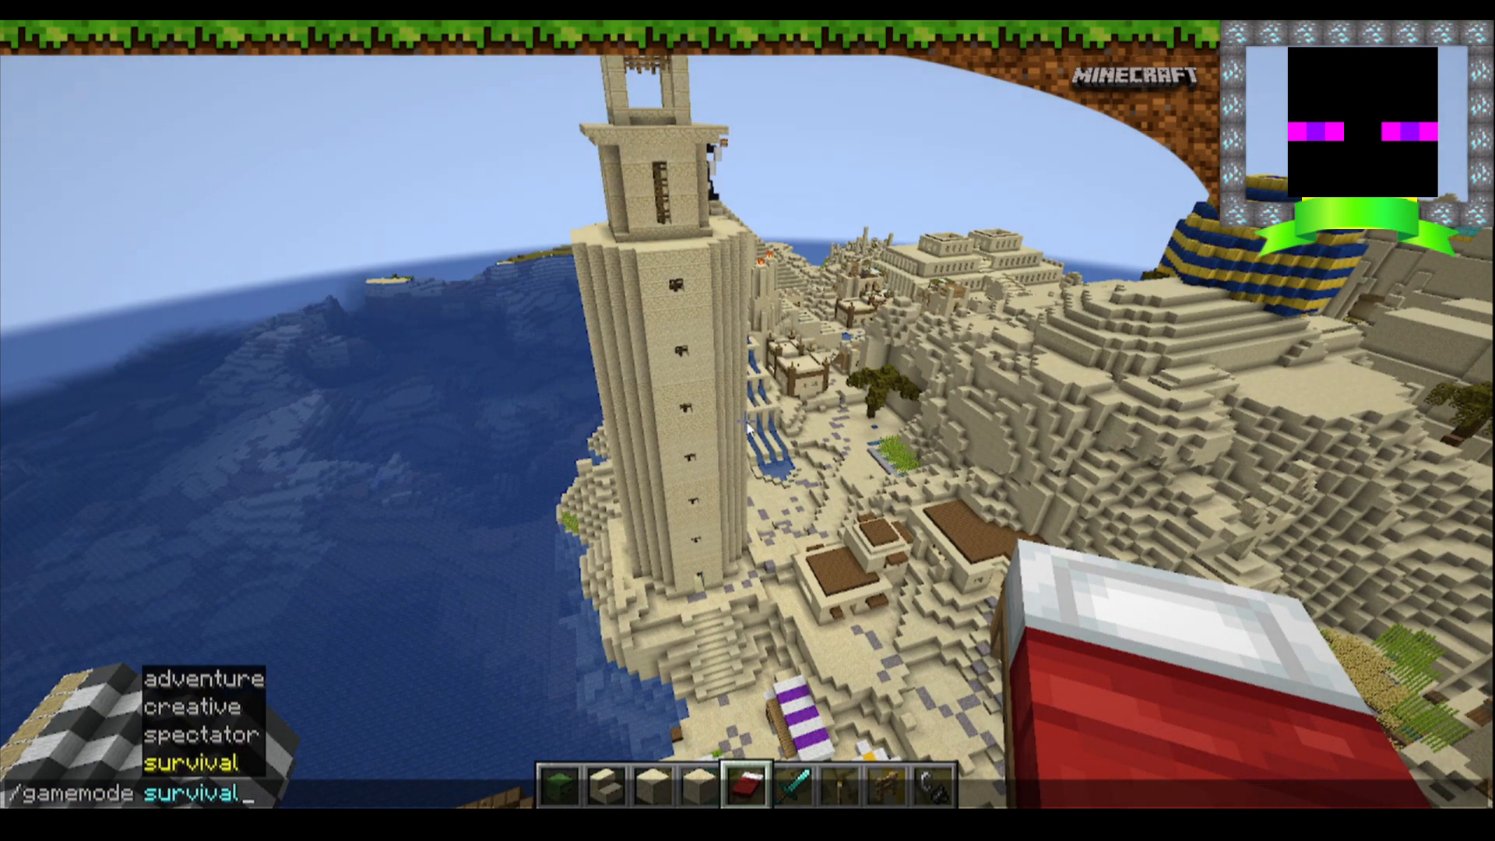
key(Return)
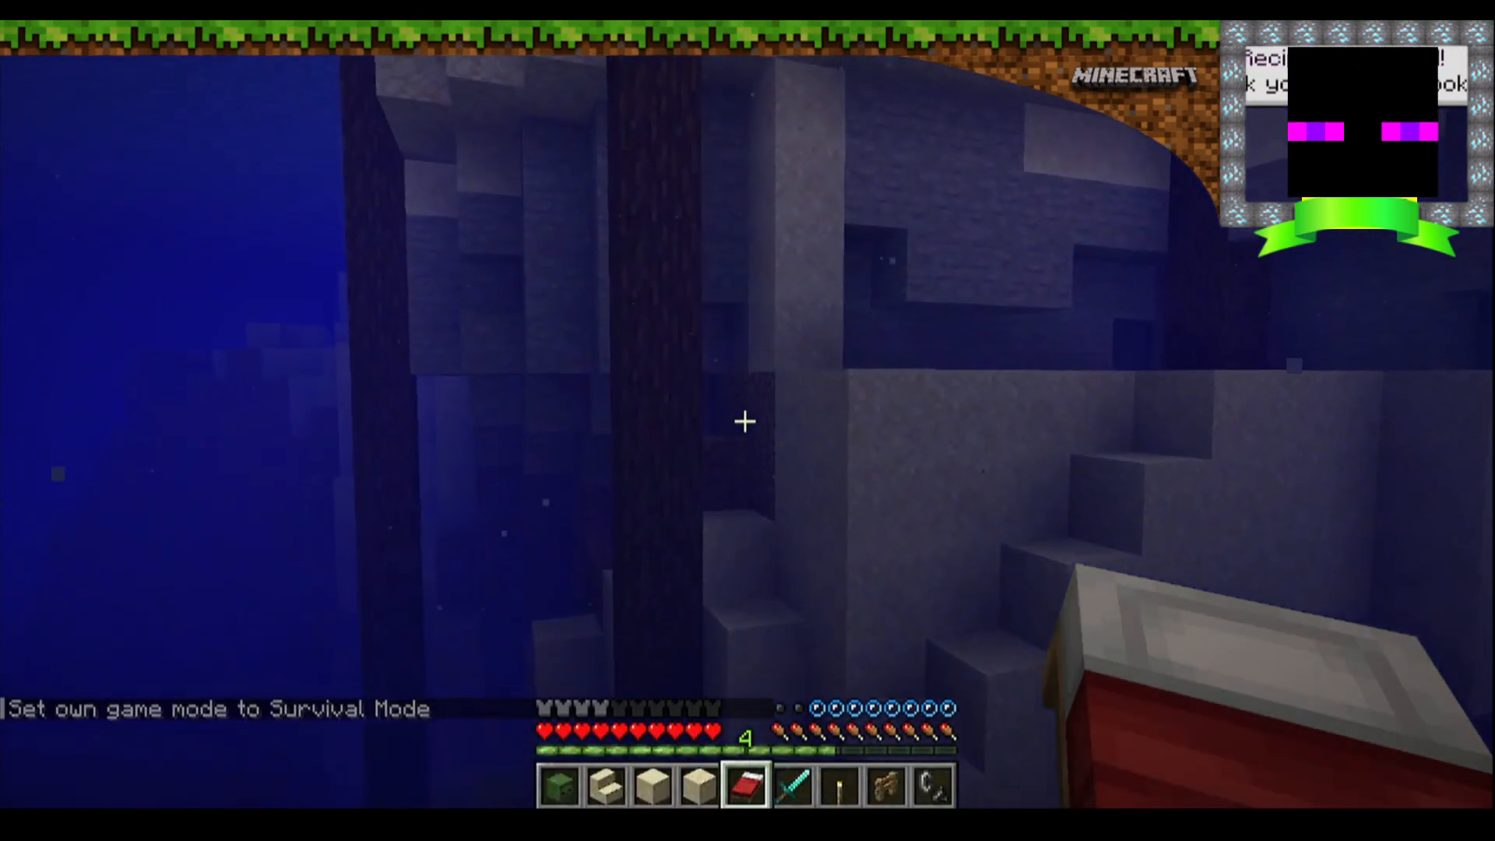
- Swim up to the surface and forward toward the village market stalls
key(space)
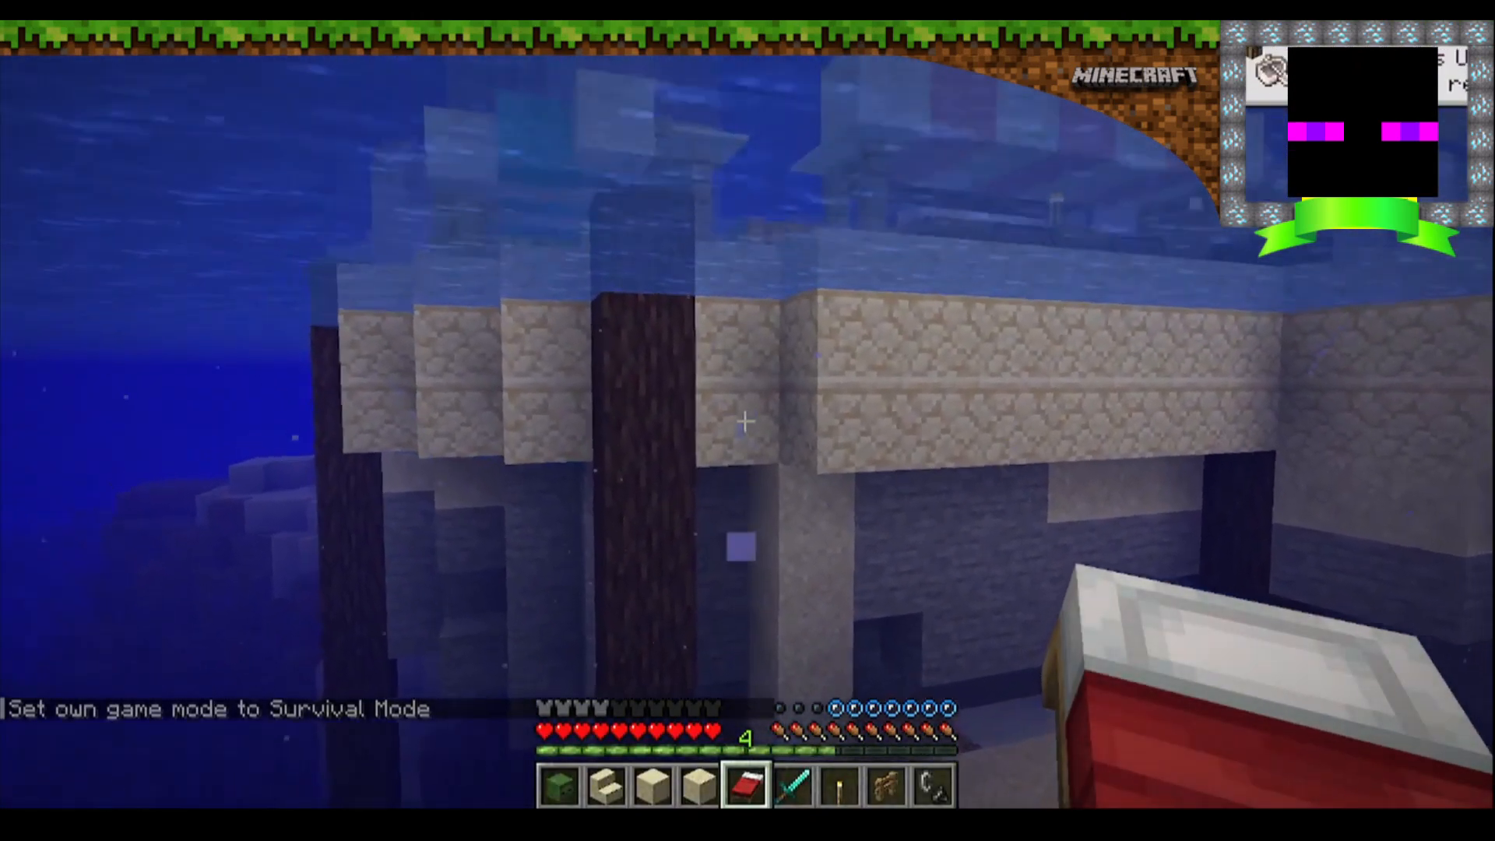
key(space)
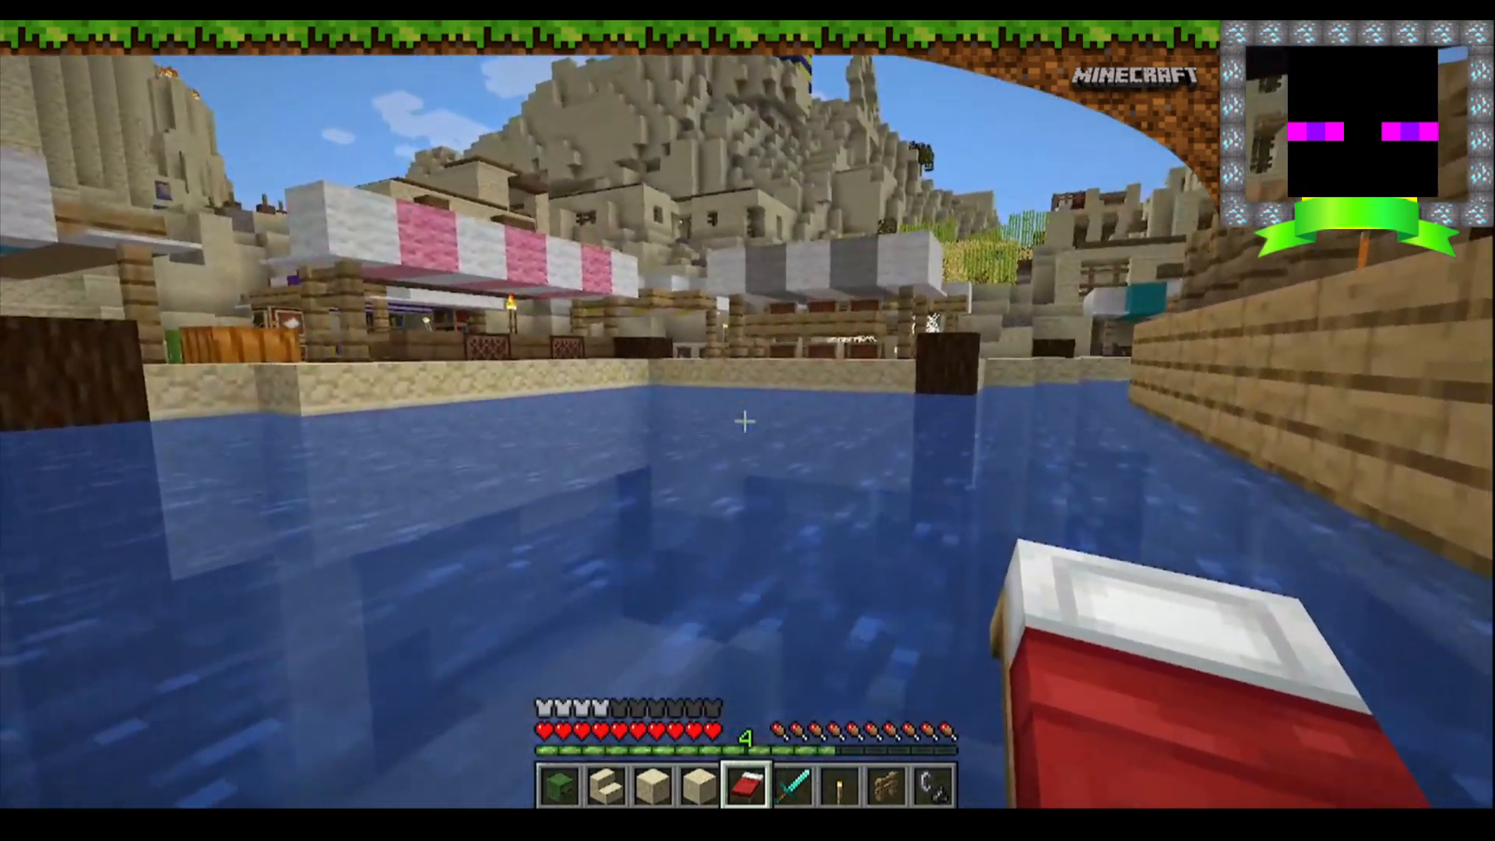
key(w)
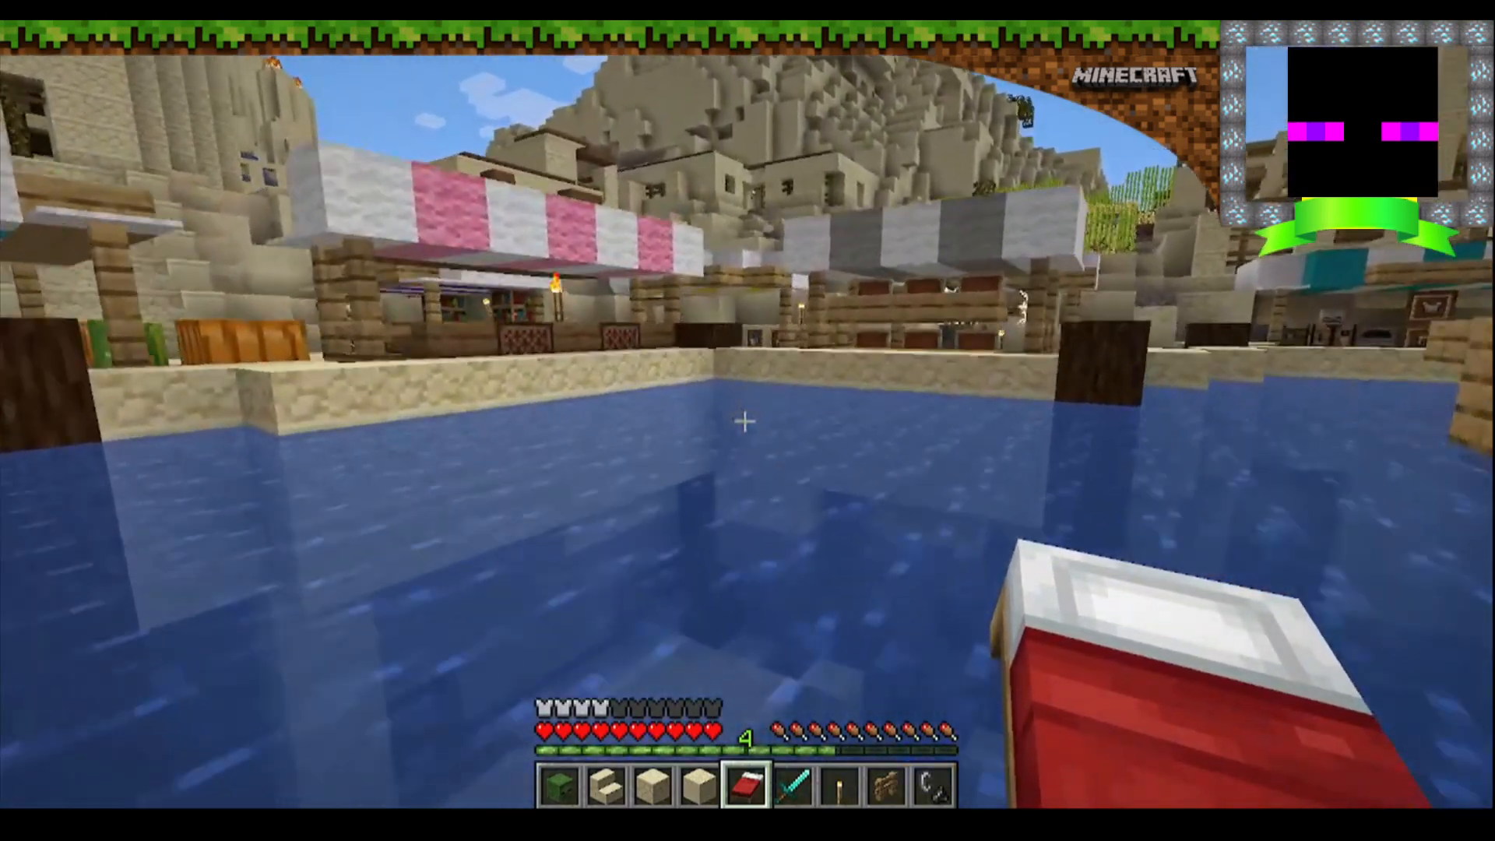
key(w)
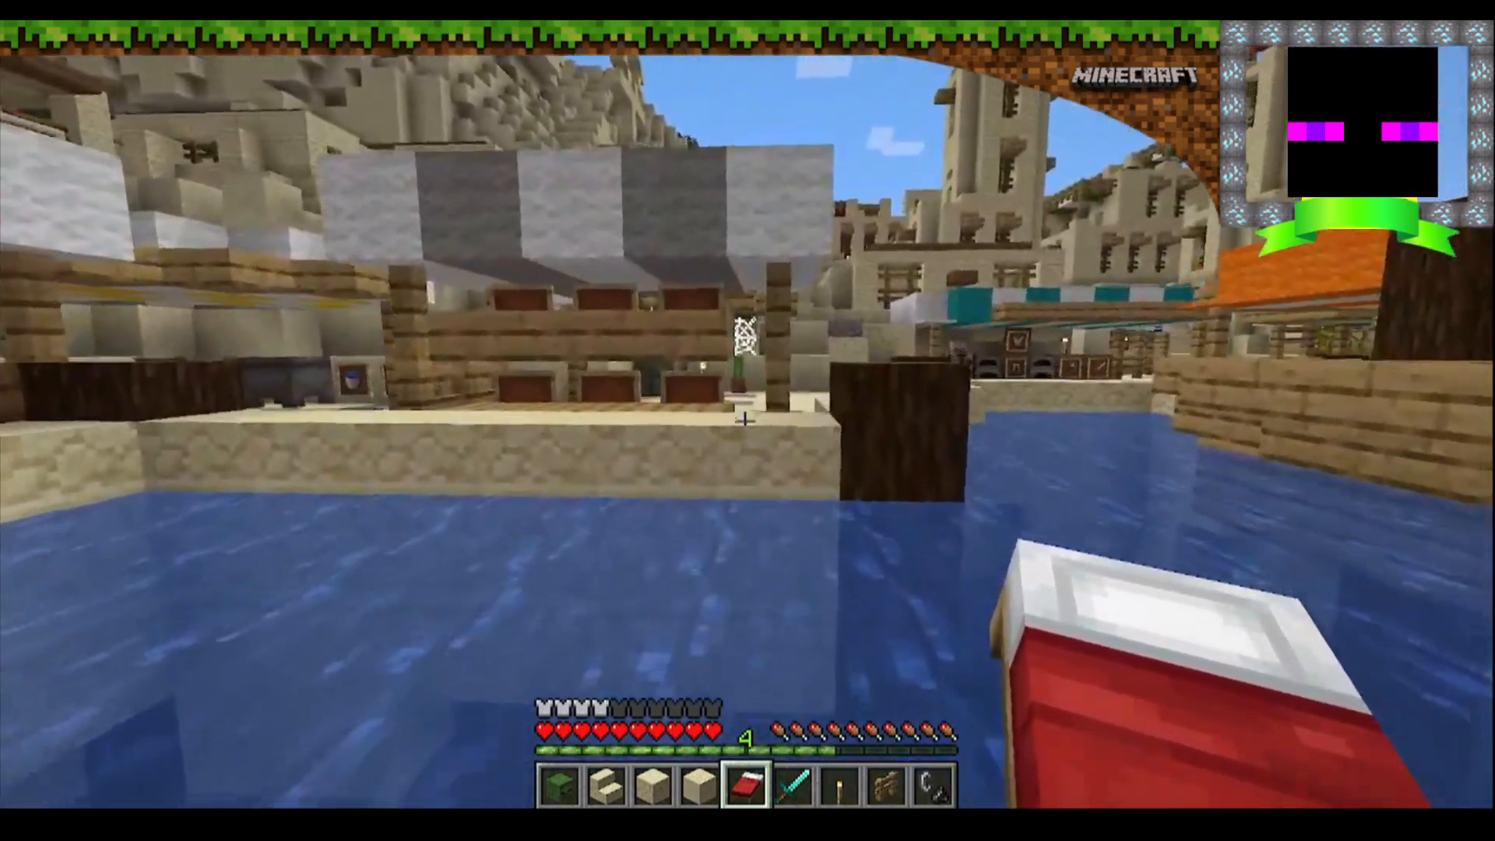